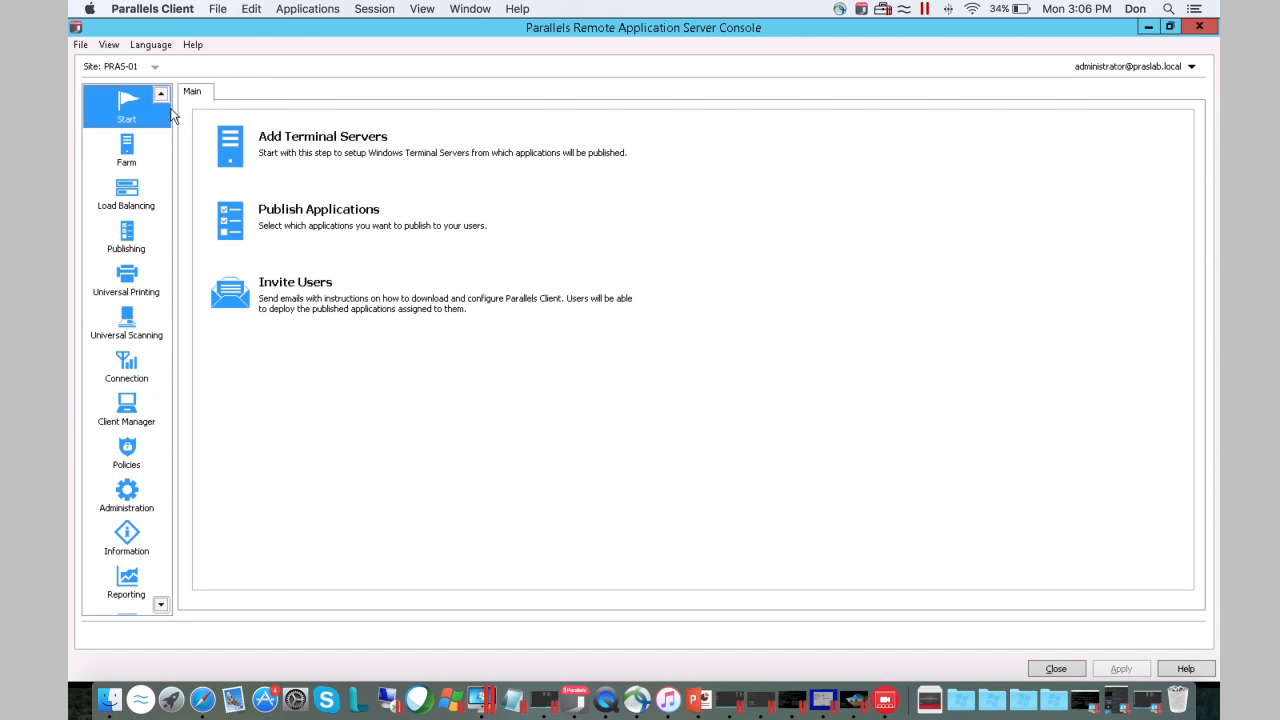
- Review the farm's site designer diagram and the HALB settings, including the port and gateways of the LB Gateway Payload configuration
left_click(130, 152)
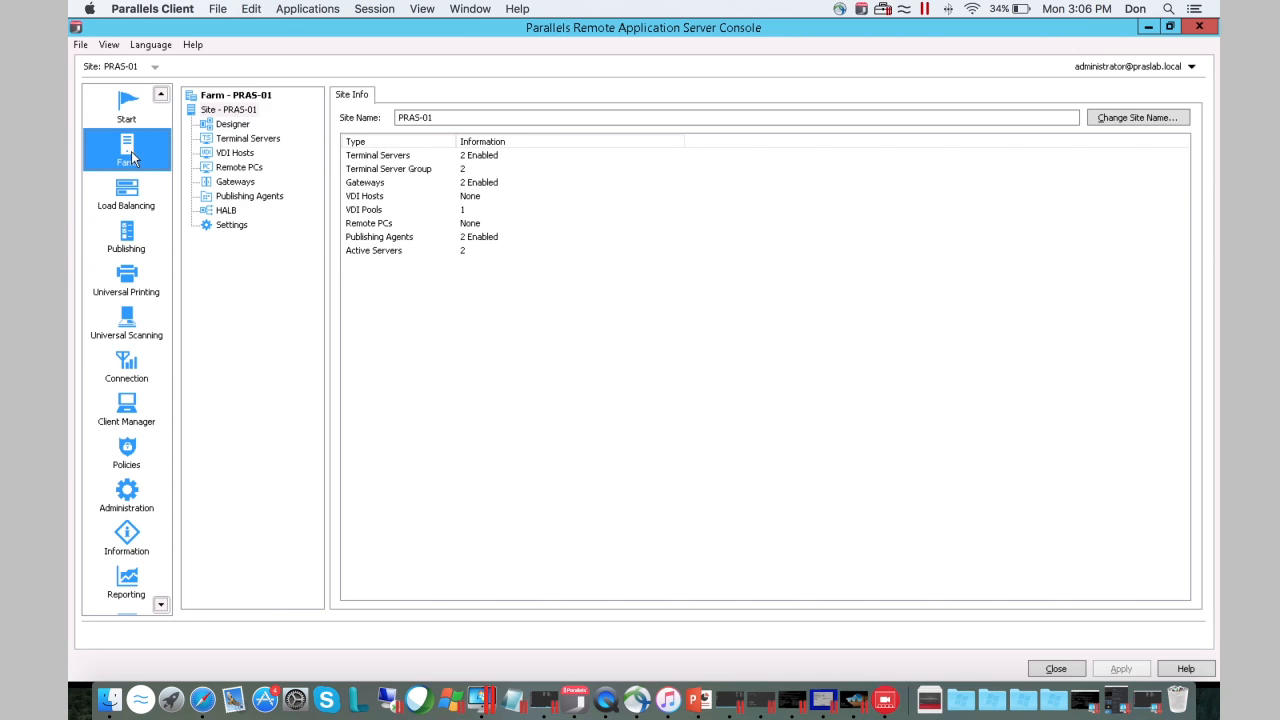
left_click(235, 125)
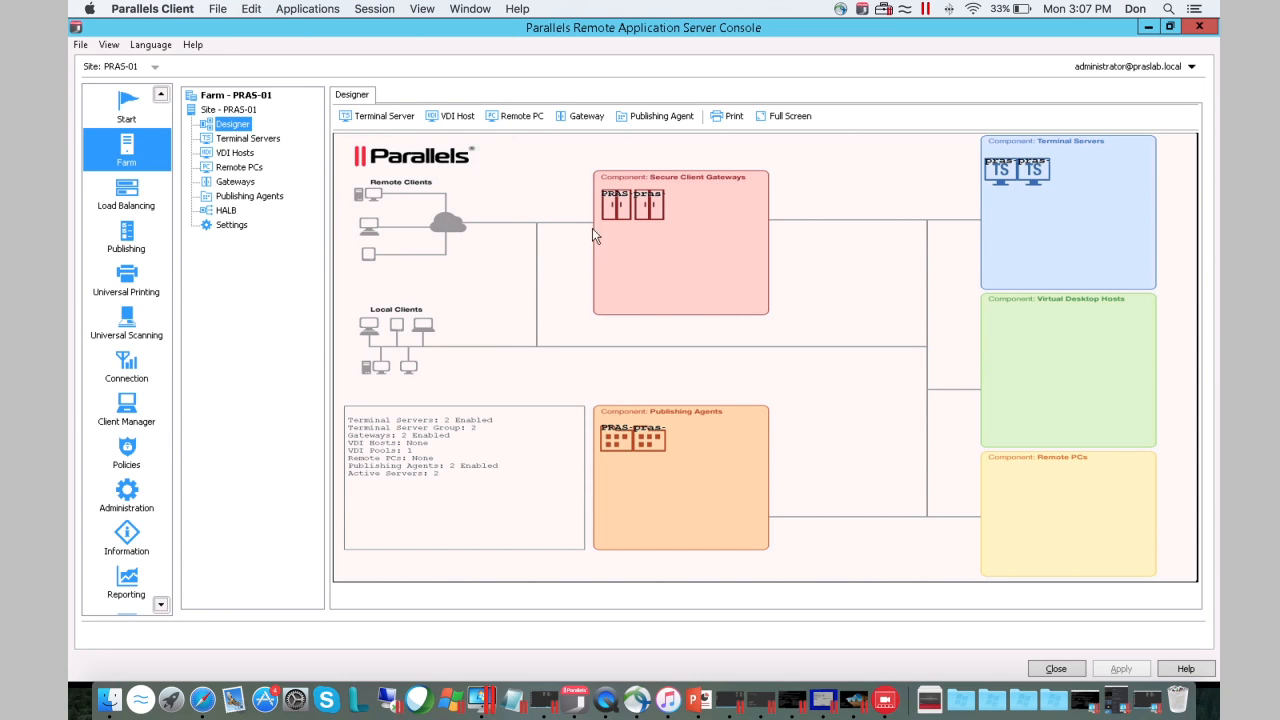
left_click(234, 213)
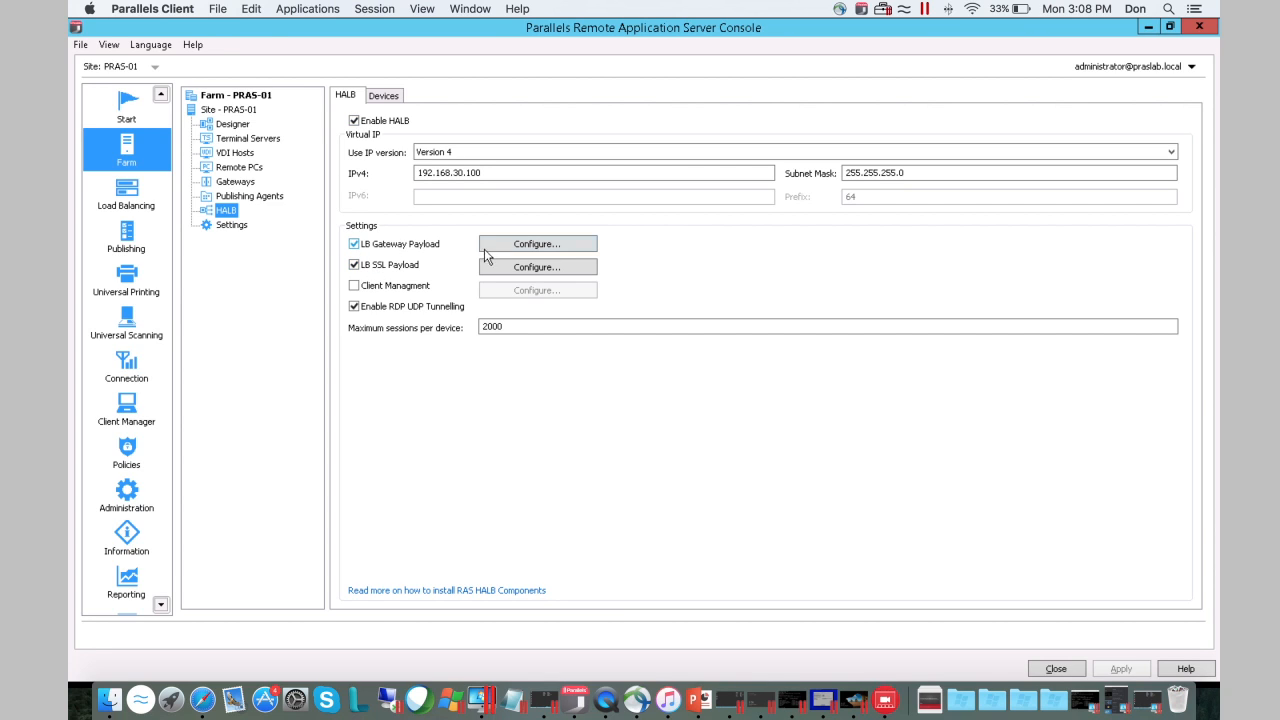
left_click(517, 246)
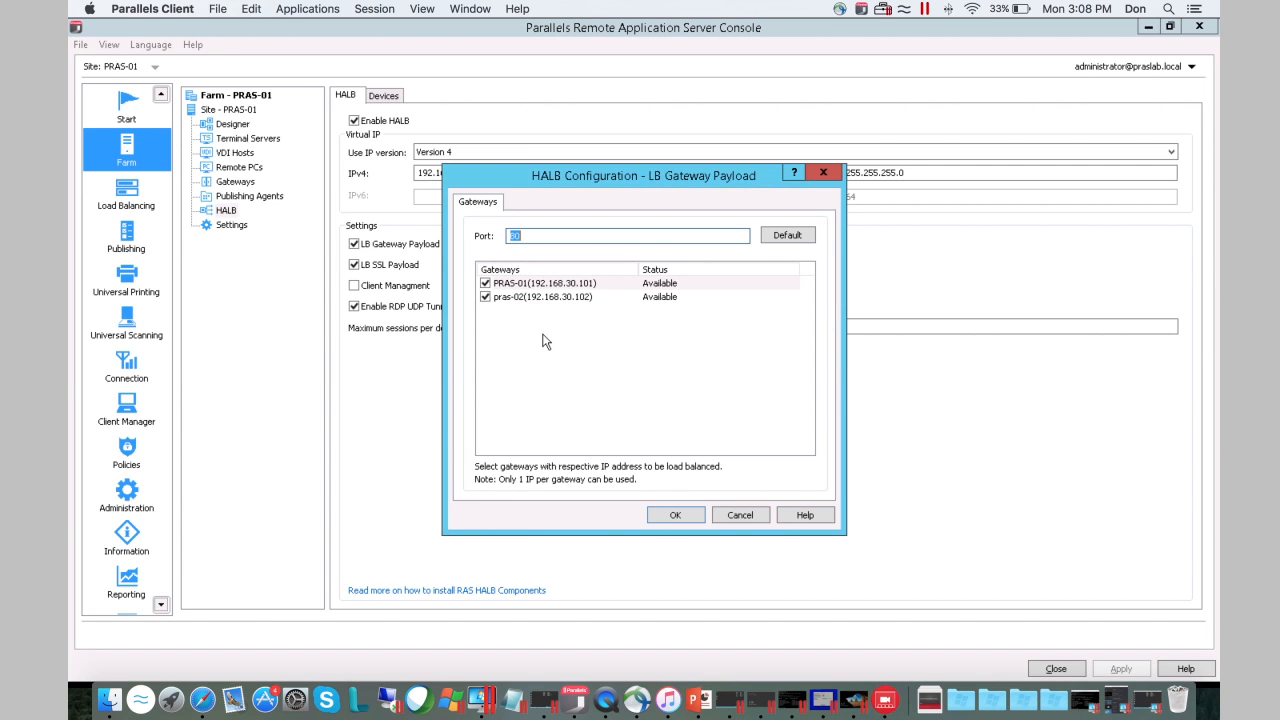
left_click(740, 518)
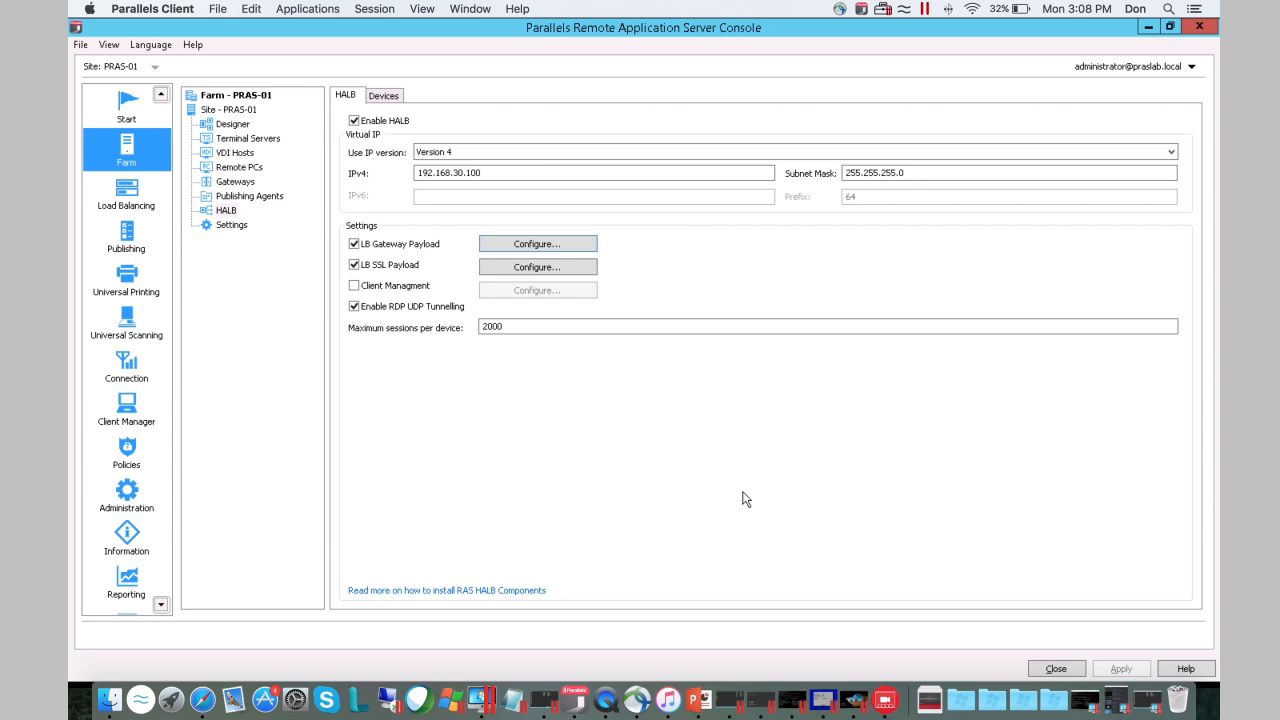
left_click(433, 174)
- Review the site's load balancing method and counters, and return to the farm settings
left_click(134, 196)
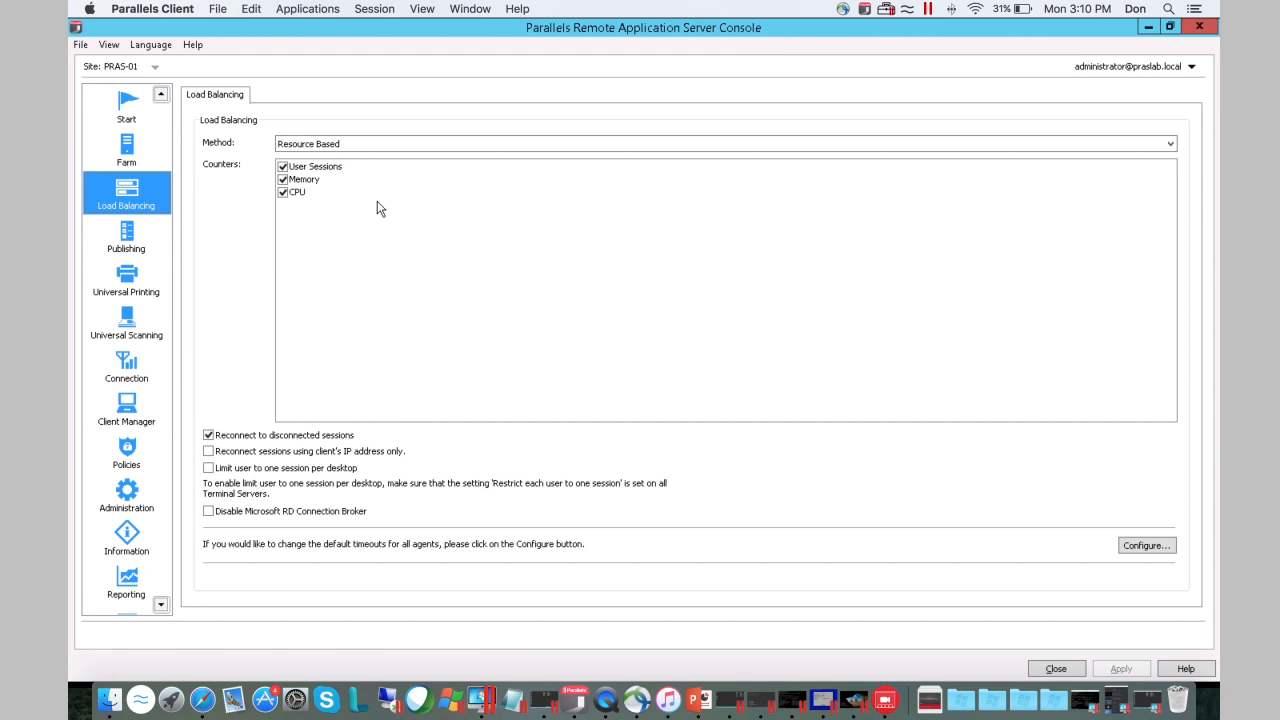
left_click(133, 145)
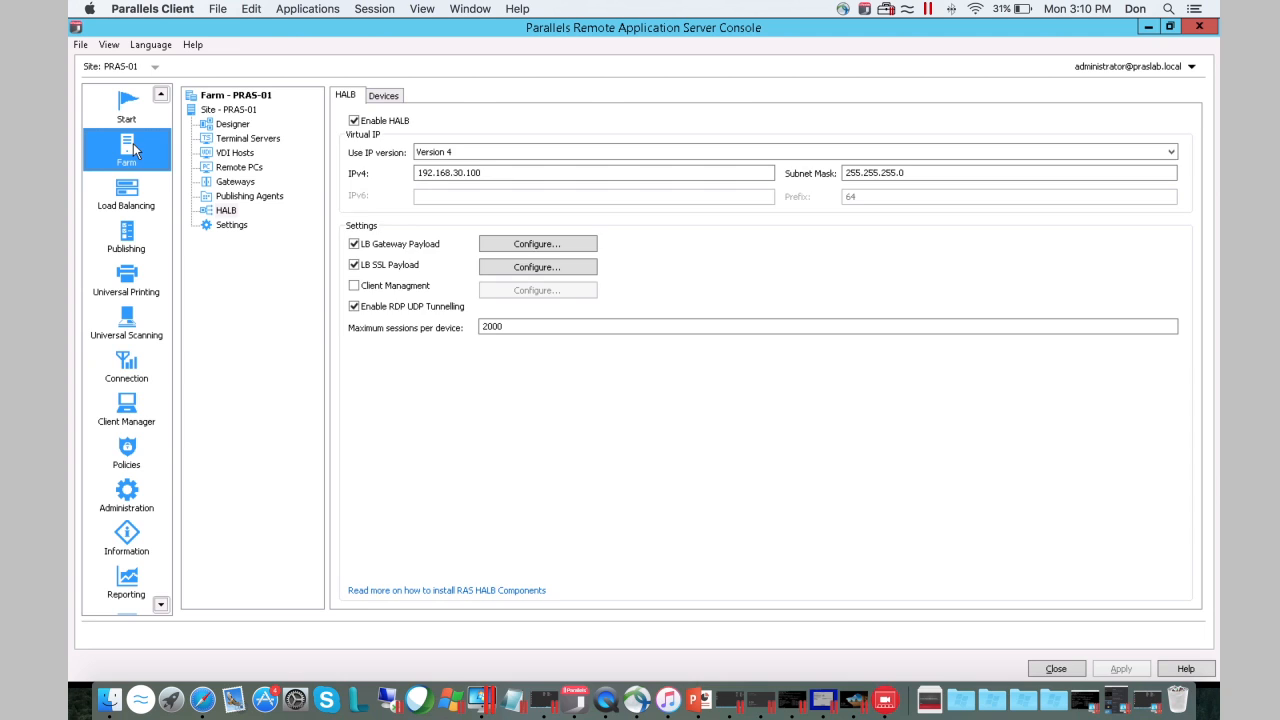
- Examine the options for adding a RAS Secure Client Gateway without adding one, and check the list of existing gateways
left_click(236, 127)
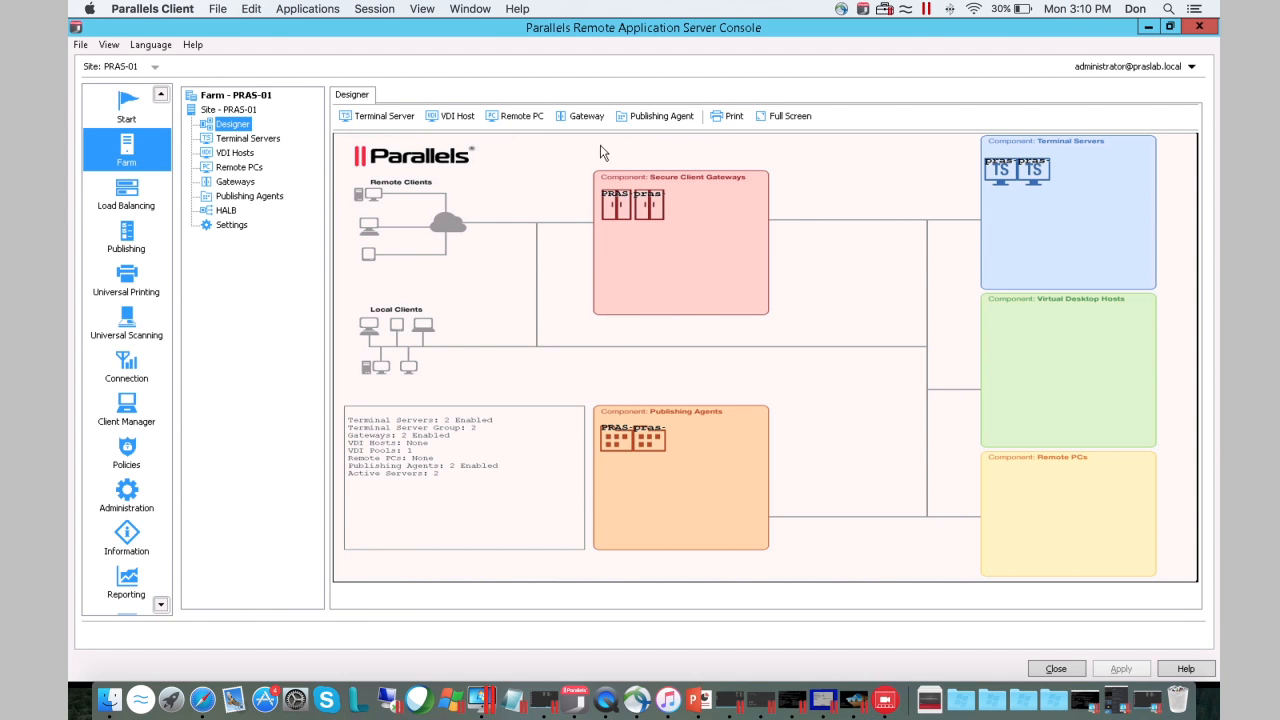
left_click(588, 116)
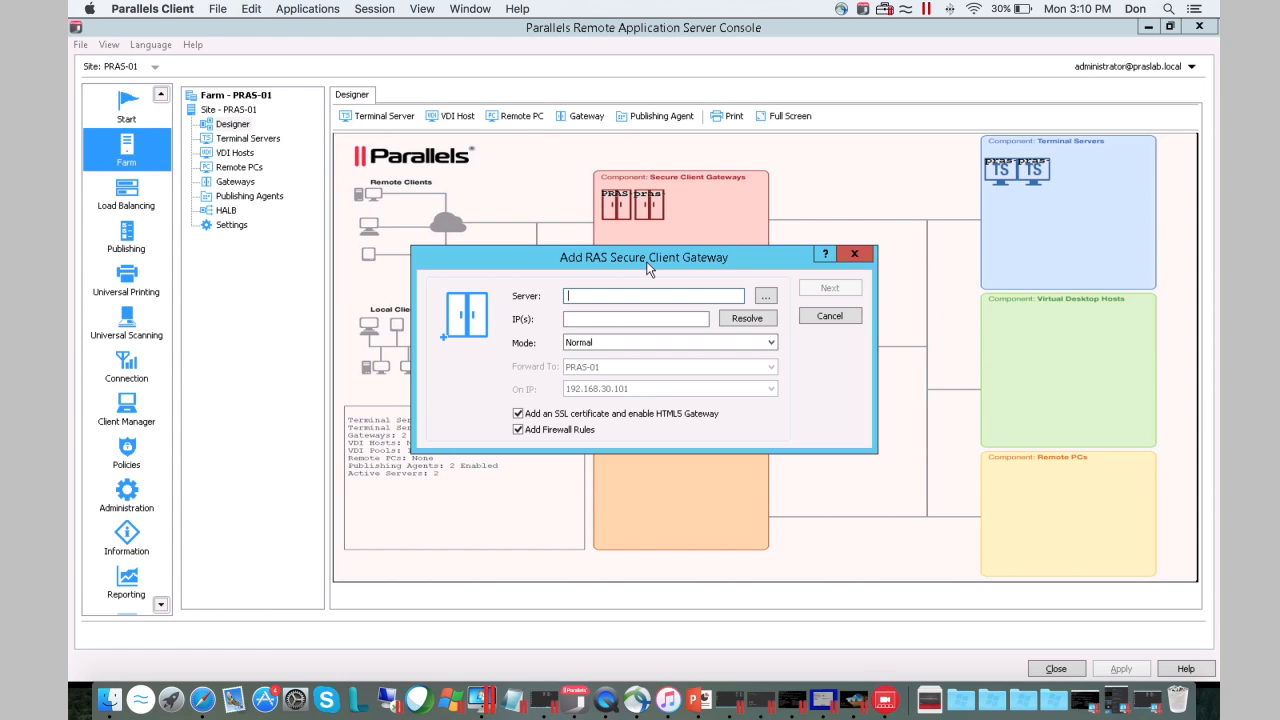
left_click(838, 322)
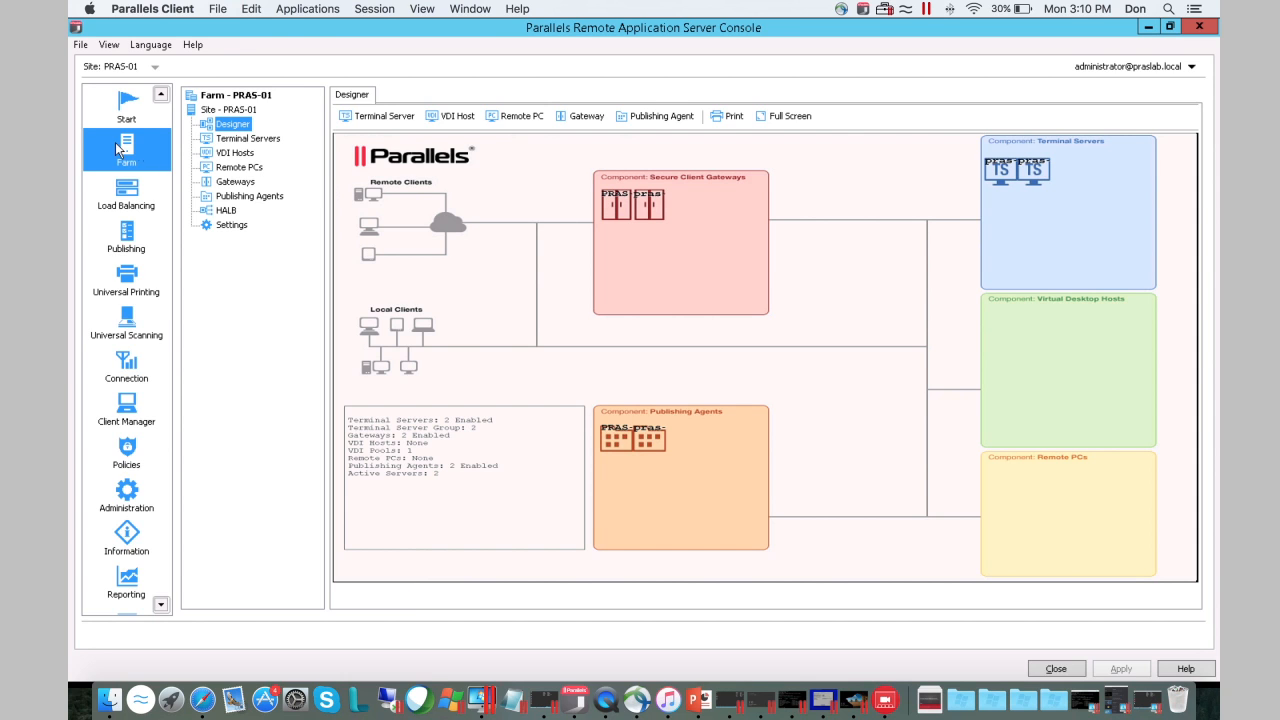
left_click(239, 187)
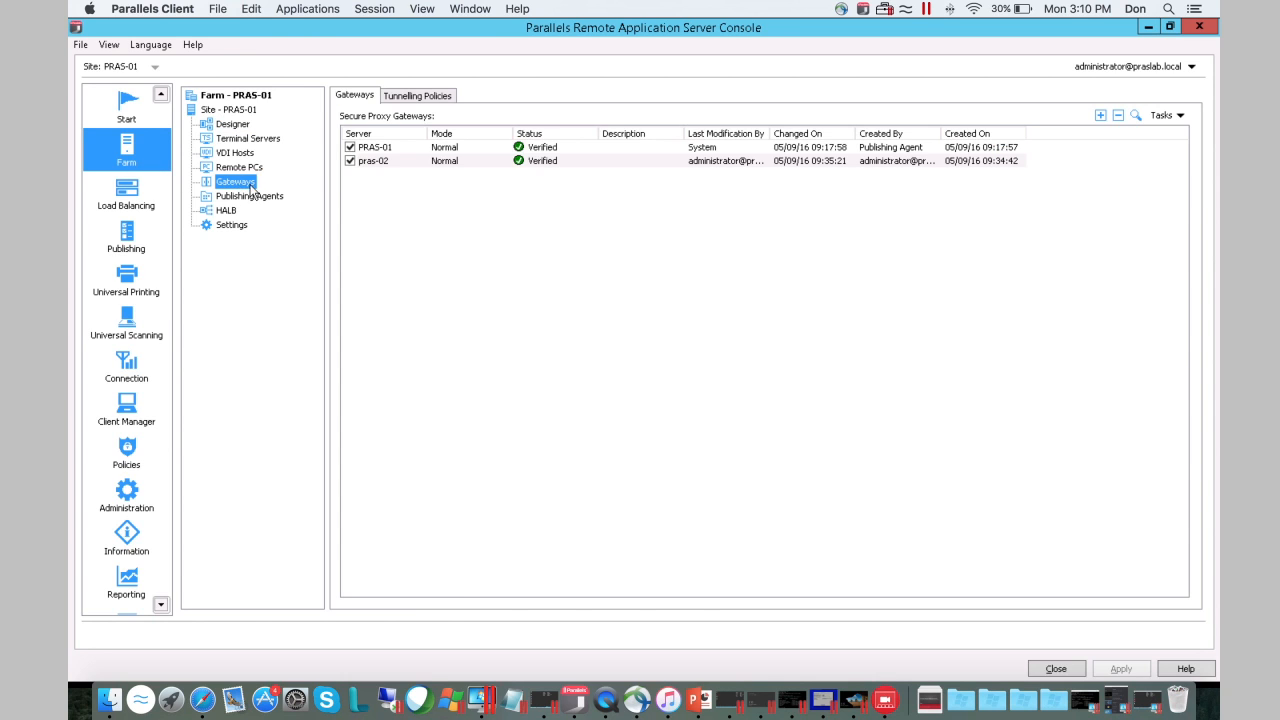
left_click(436, 162)
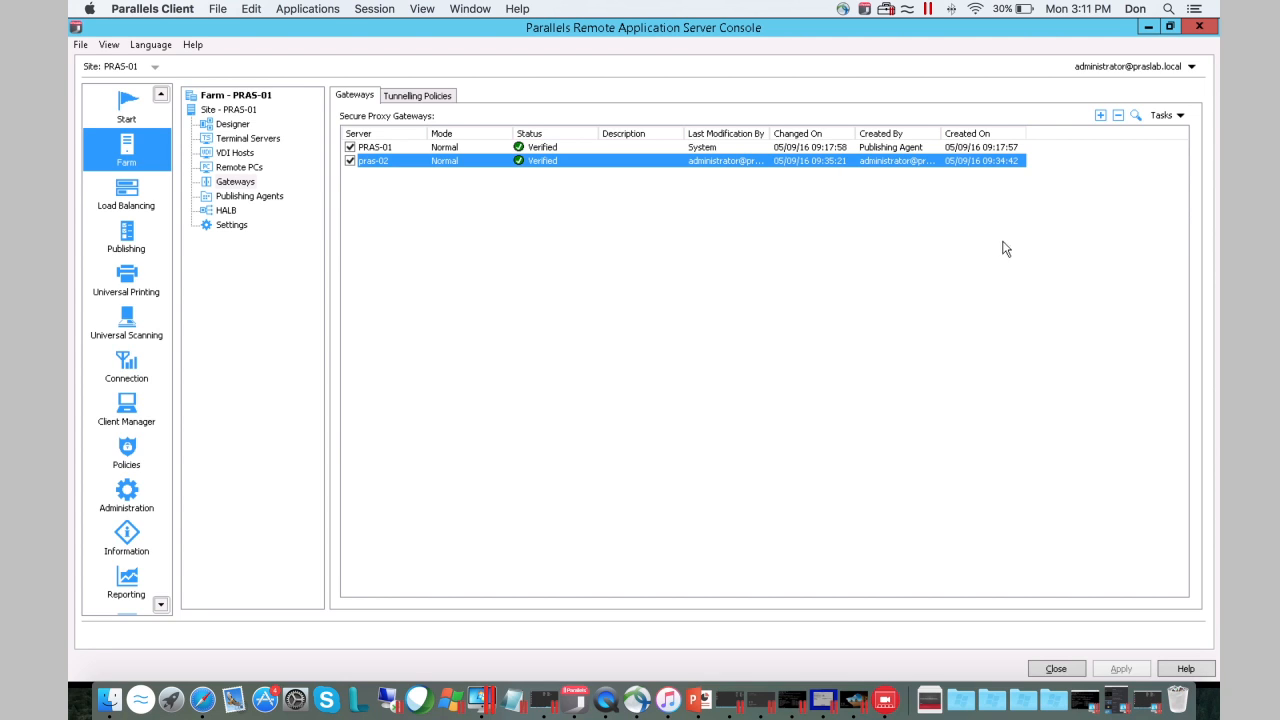
- Start publishing a new resource, checking the desktop types first and settling on an application from a Terminal Server
left_click(127, 236)
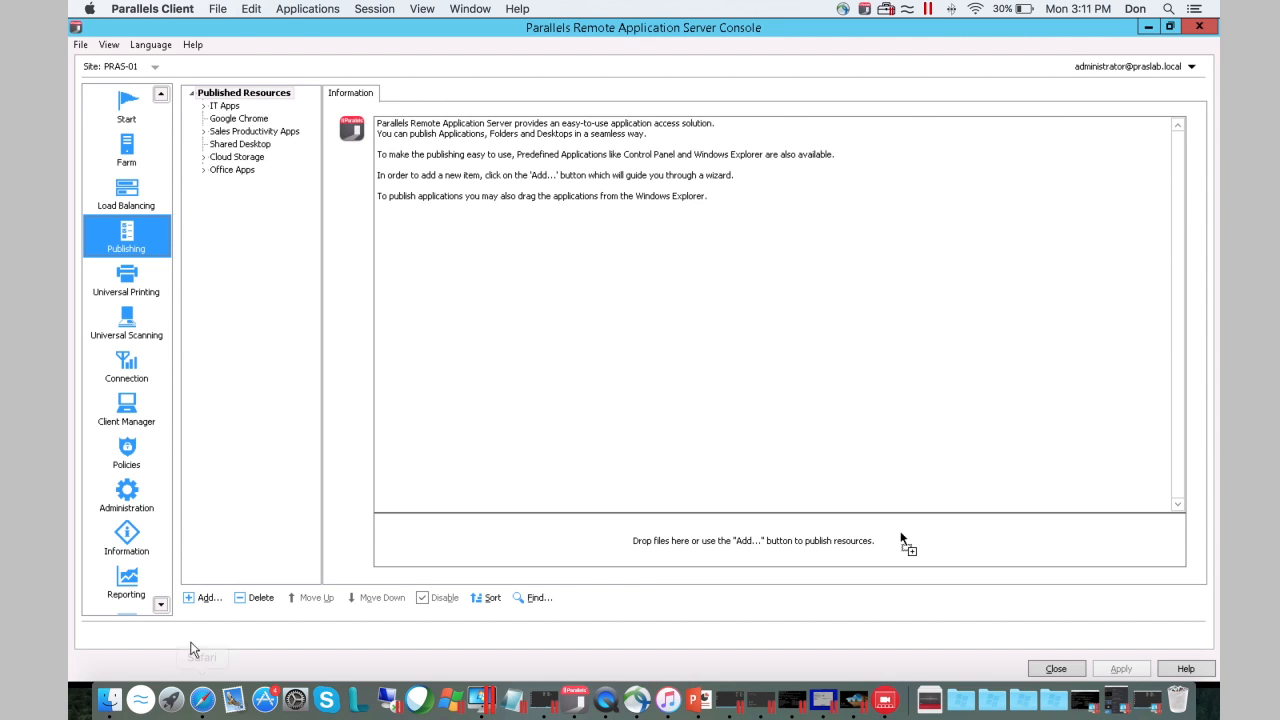
left_click(204, 598)
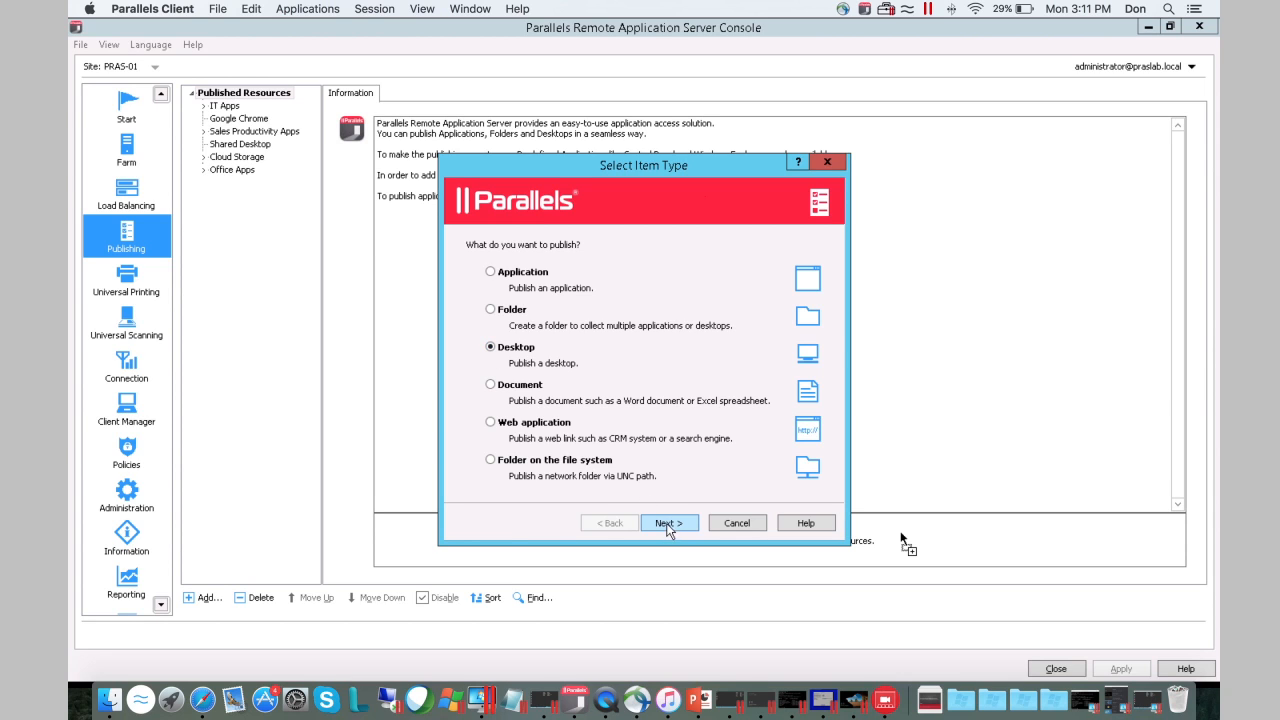
left_click(670, 524)
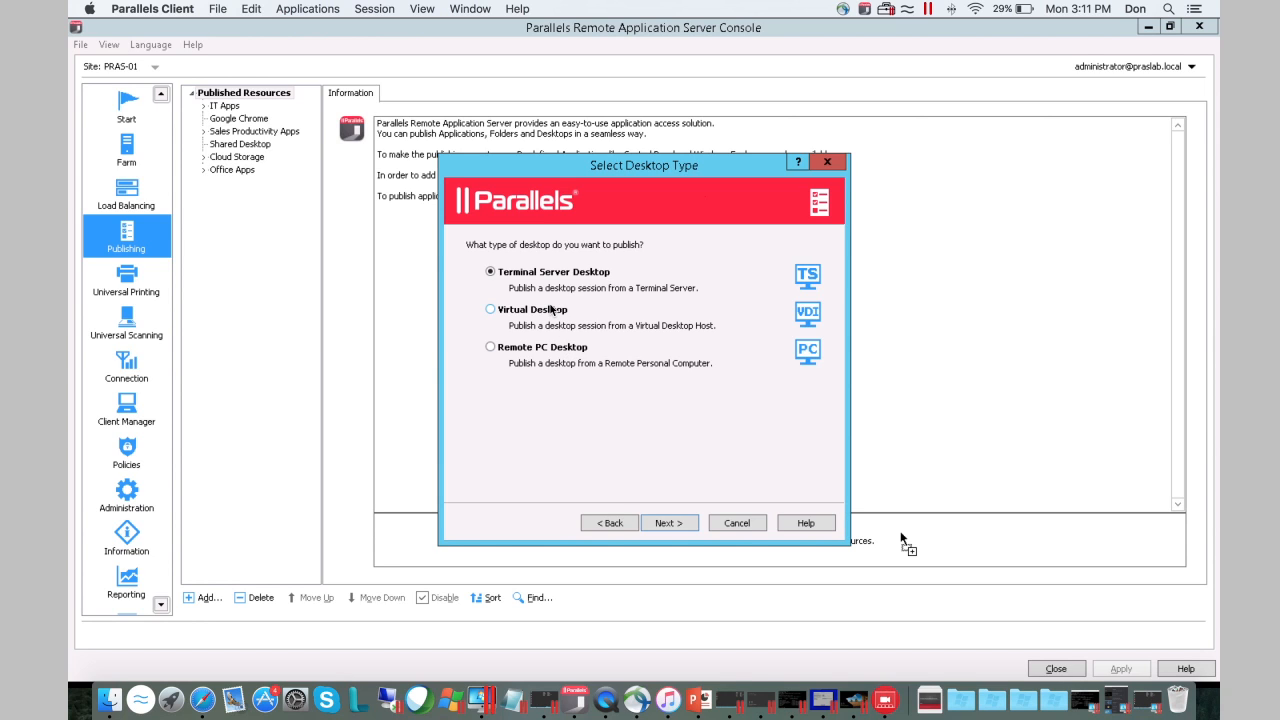
left_click(610, 523)
left_click(525, 275)
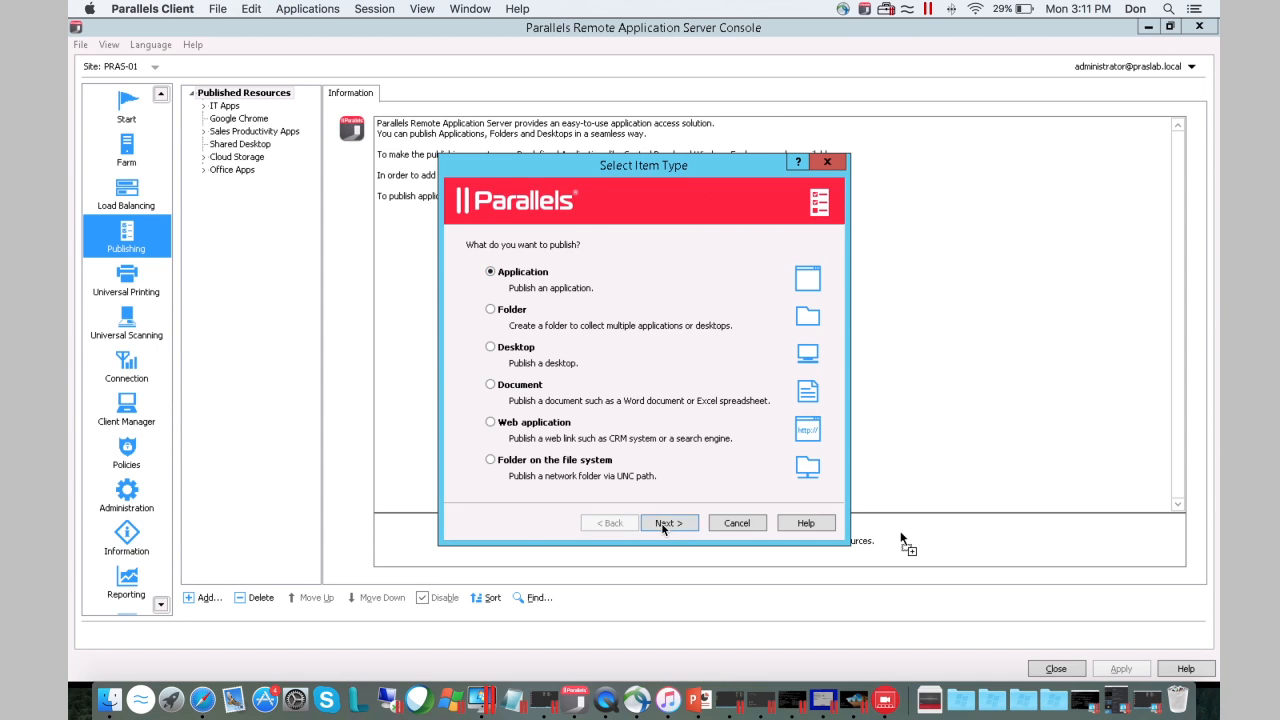
left_click(666, 523)
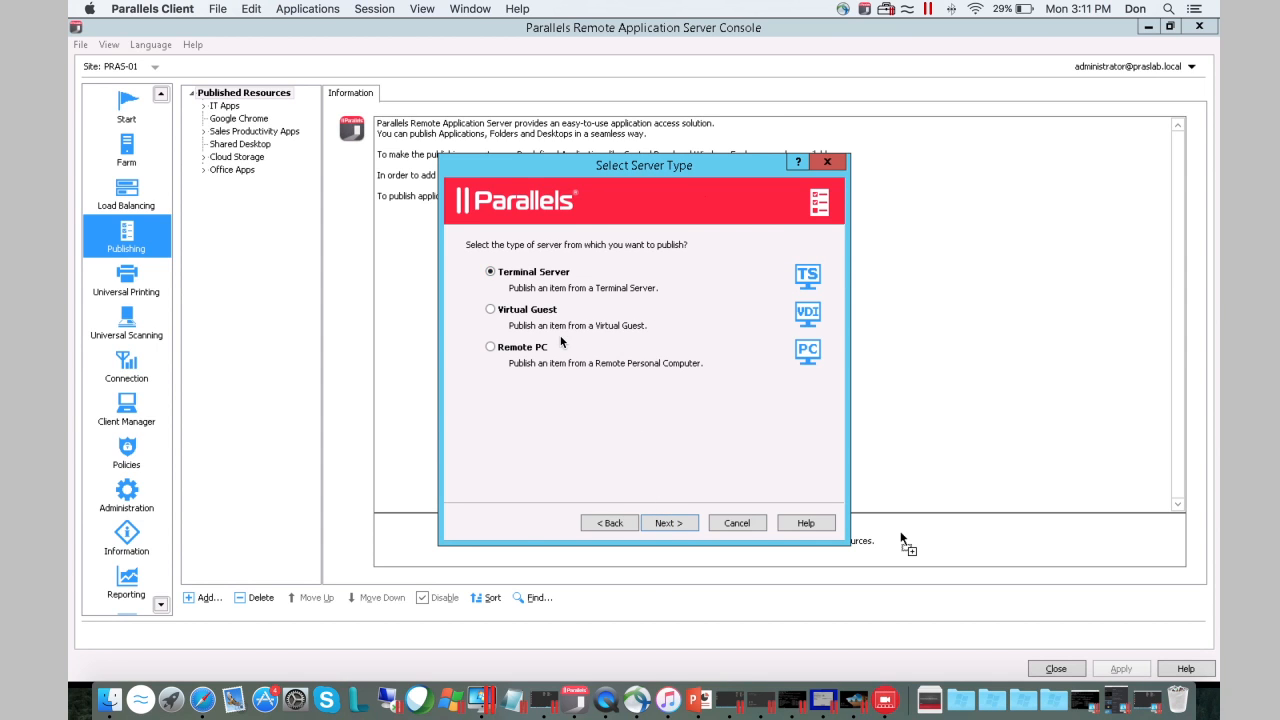
left_click(666, 523)
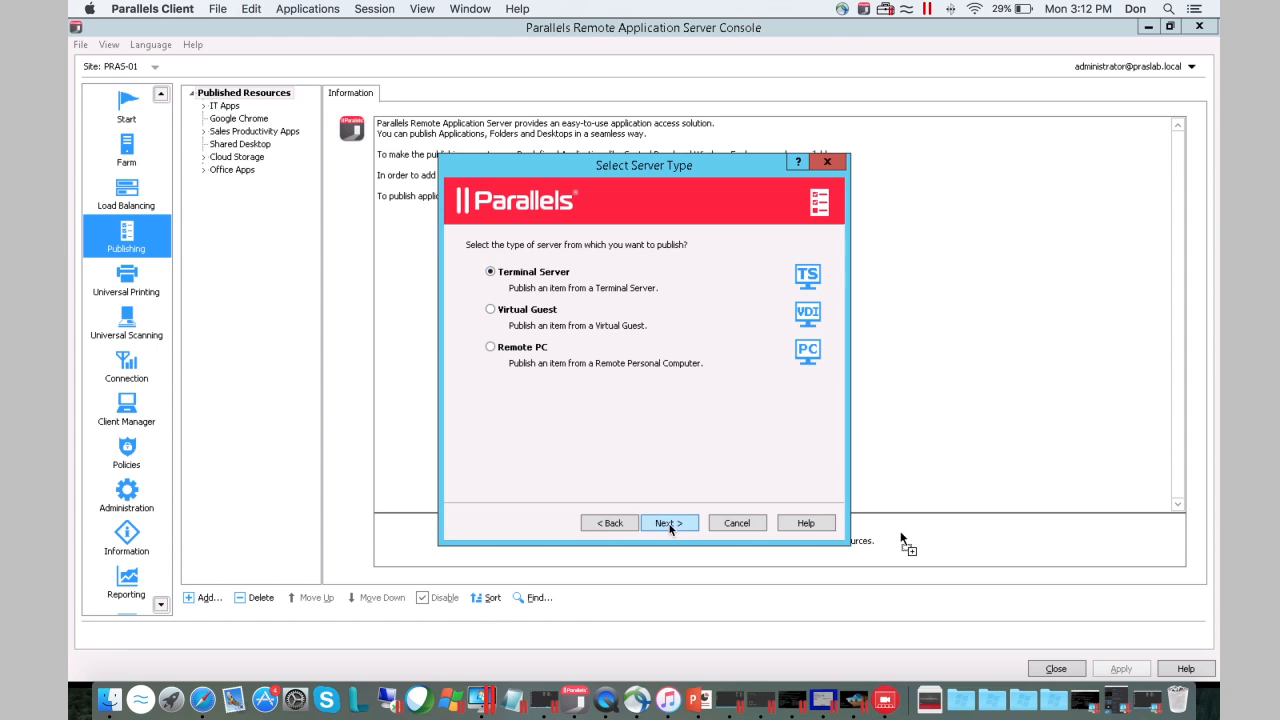
- Set the publishing wizard to installed applications from the Sales Productivity server group
left_click(557, 315)
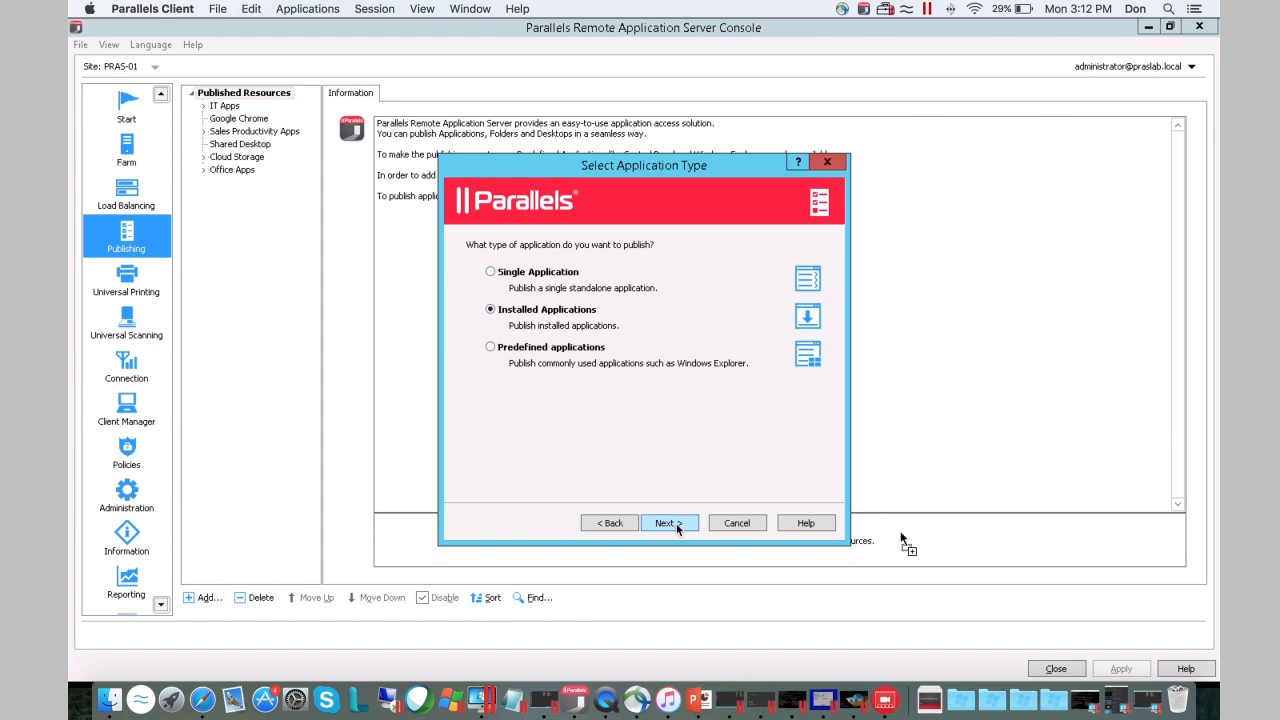
left_click(668, 523)
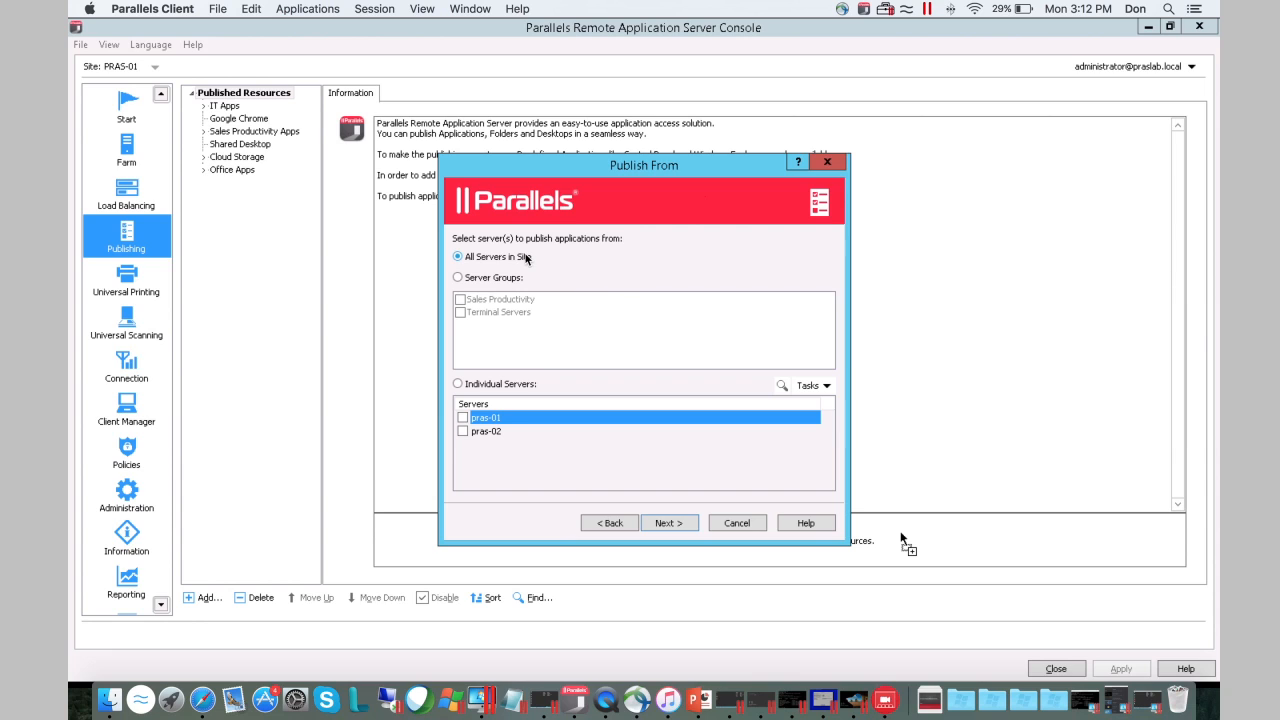
left_click(459, 278)
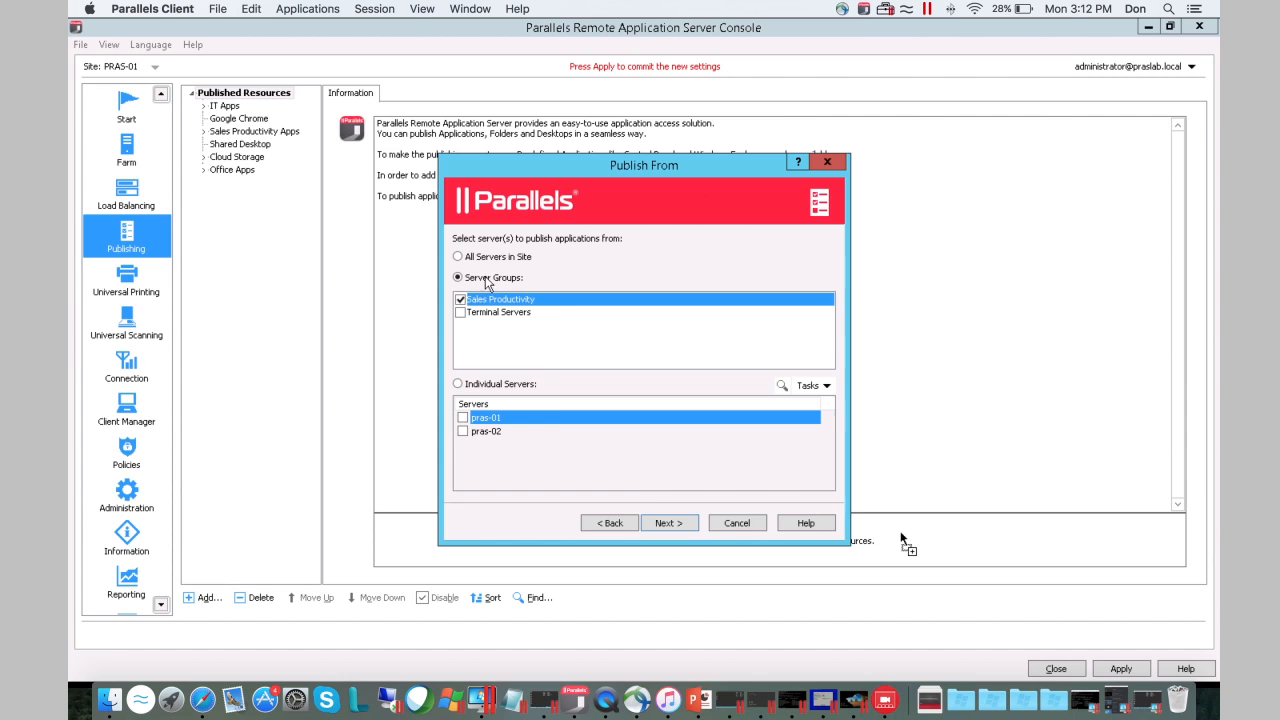
left_click(668, 523)
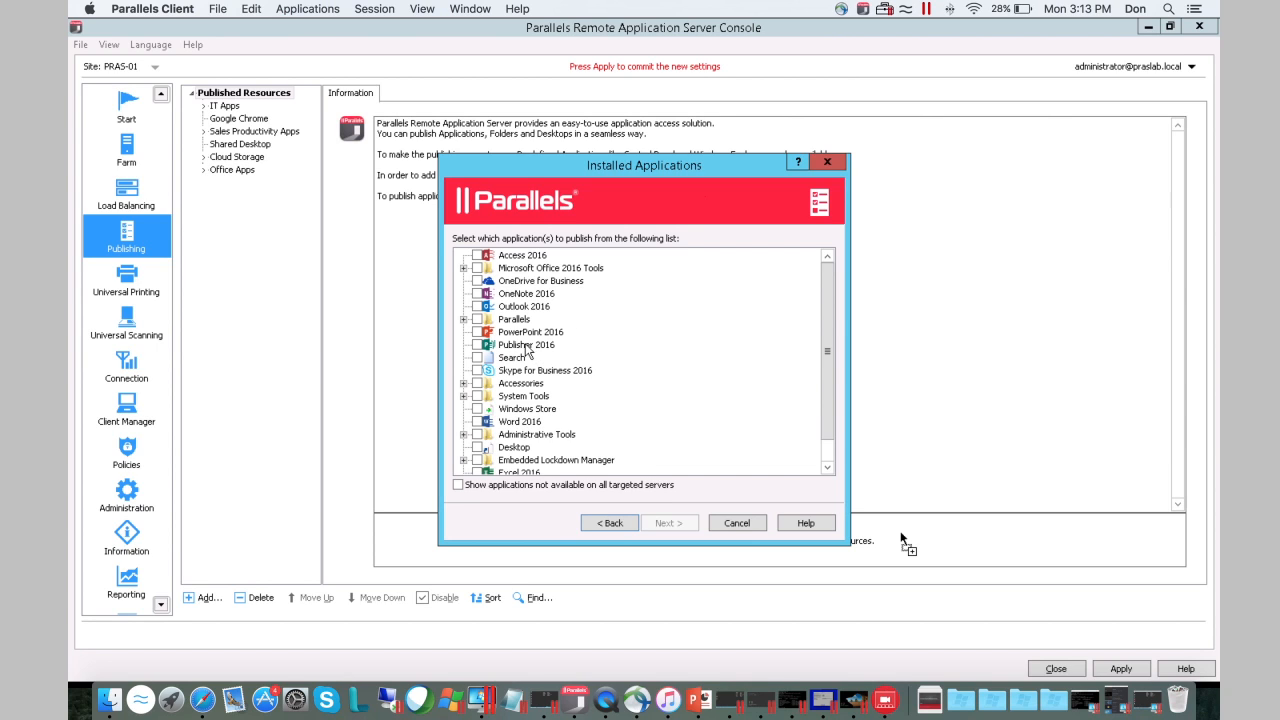
- Select Publisher 2016 from the installed applications and complete its publishing
left_click(477, 345)
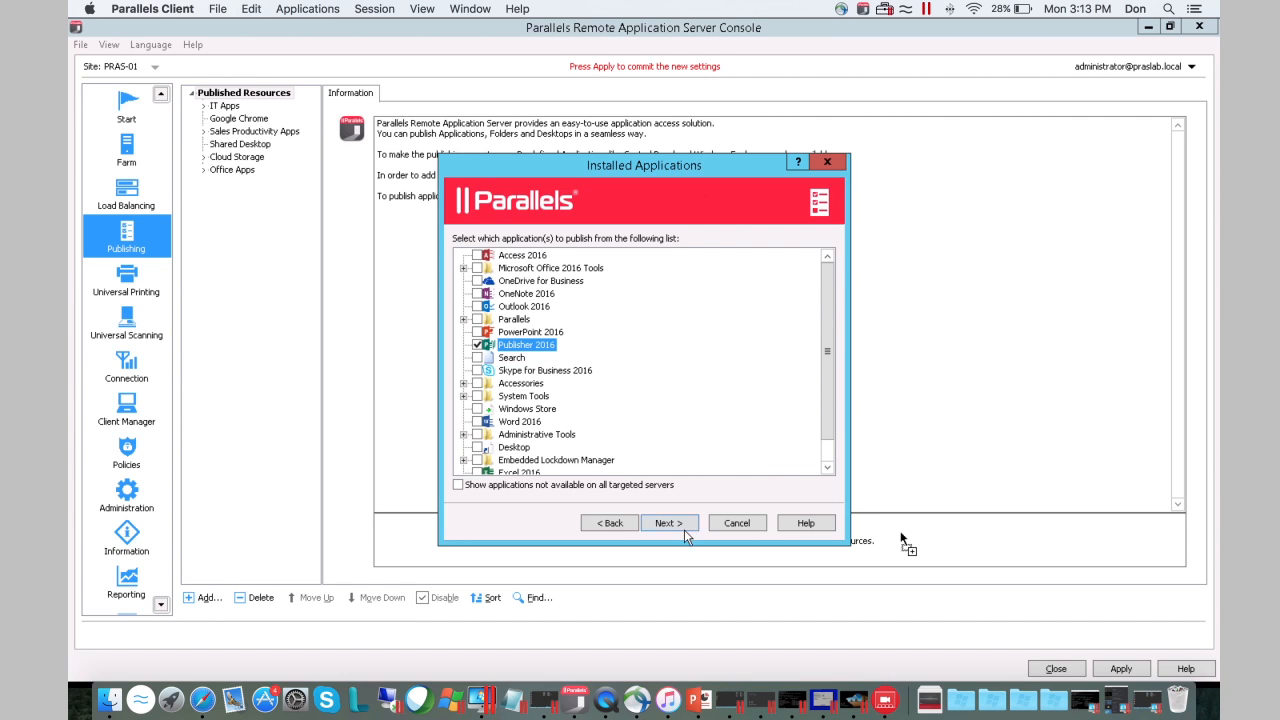
left_click(668, 523)
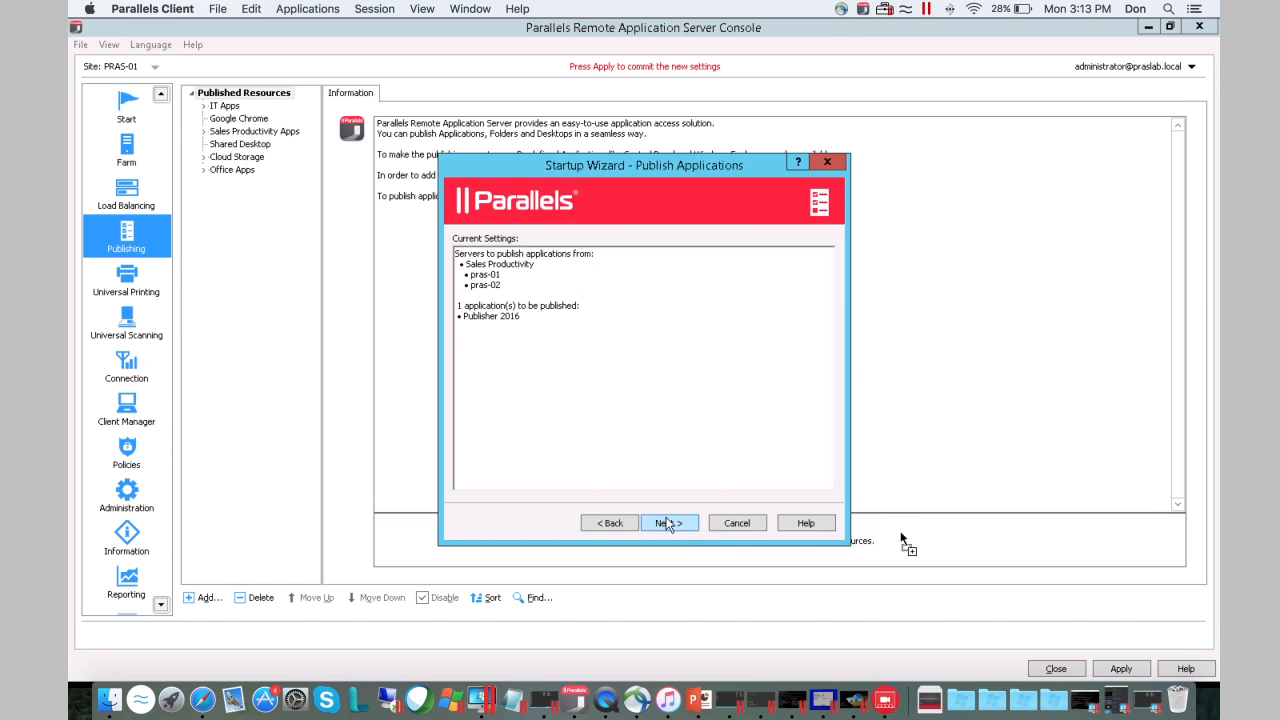
left_click(666, 522)
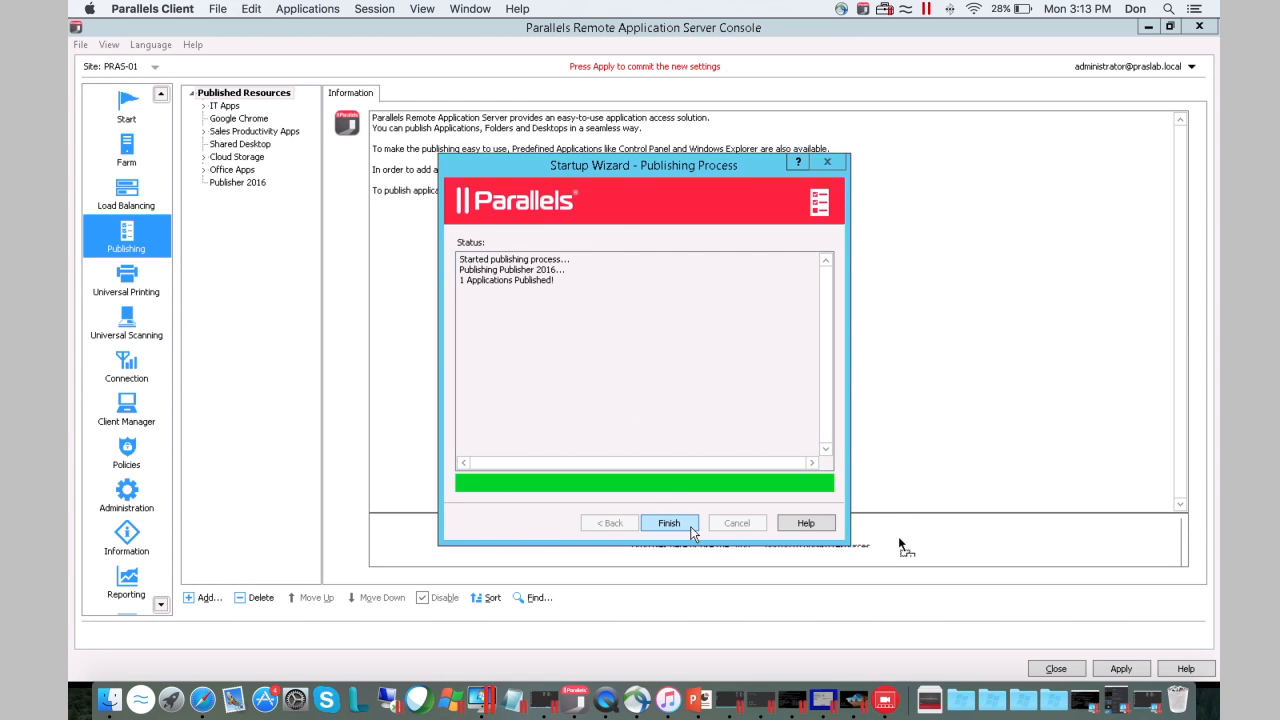
left_click(669, 524)
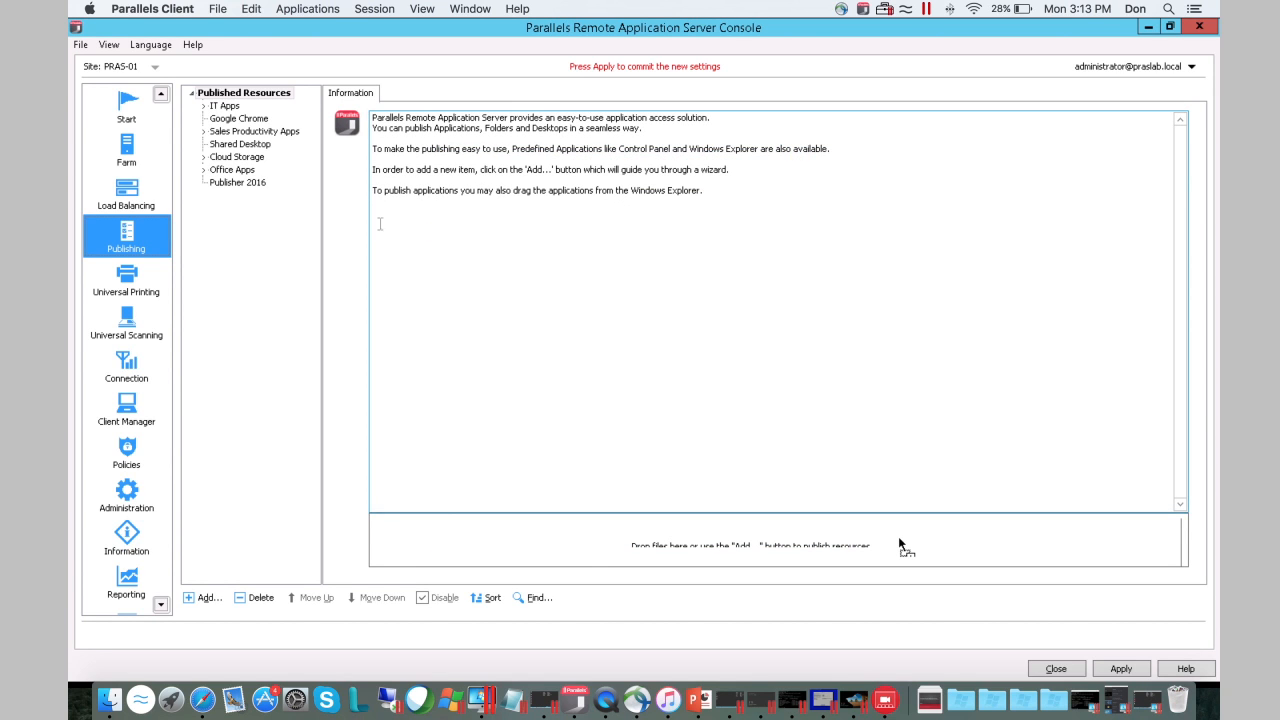
- Move the published Publisher 2016 application into the Office Apps folder and apply the new settings
left_click(237, 187)
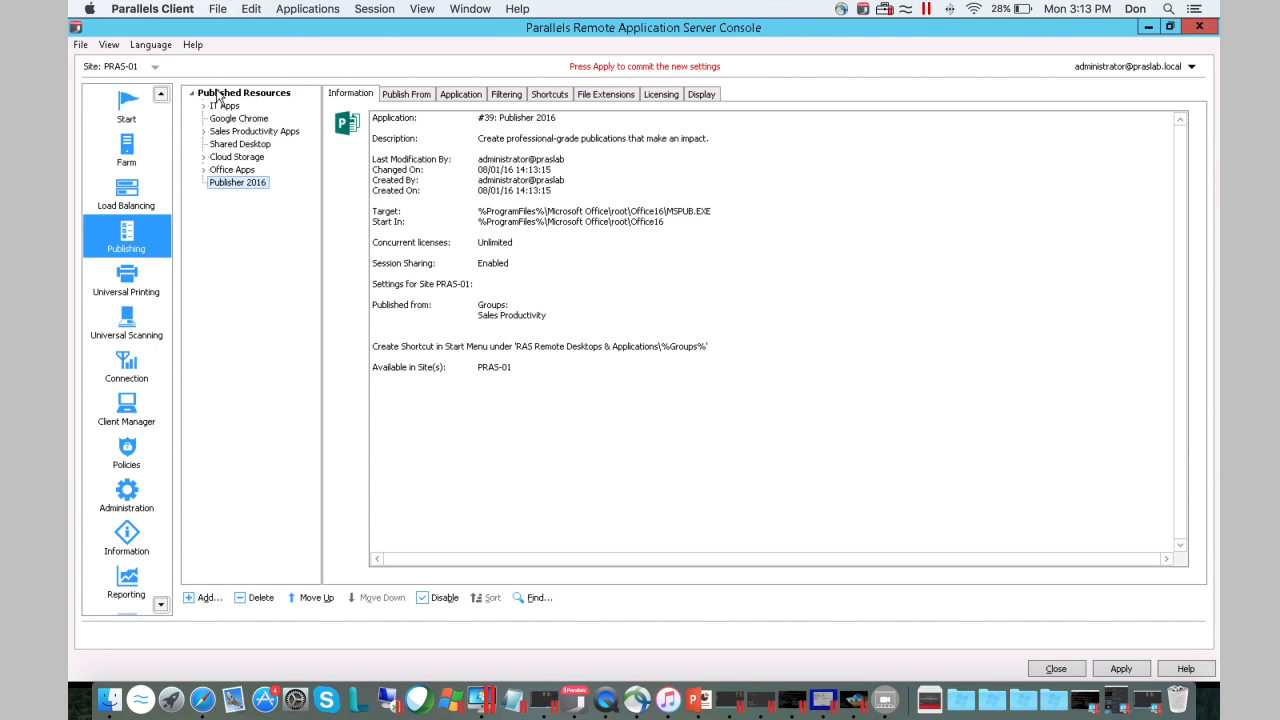
left_click(205, 171)
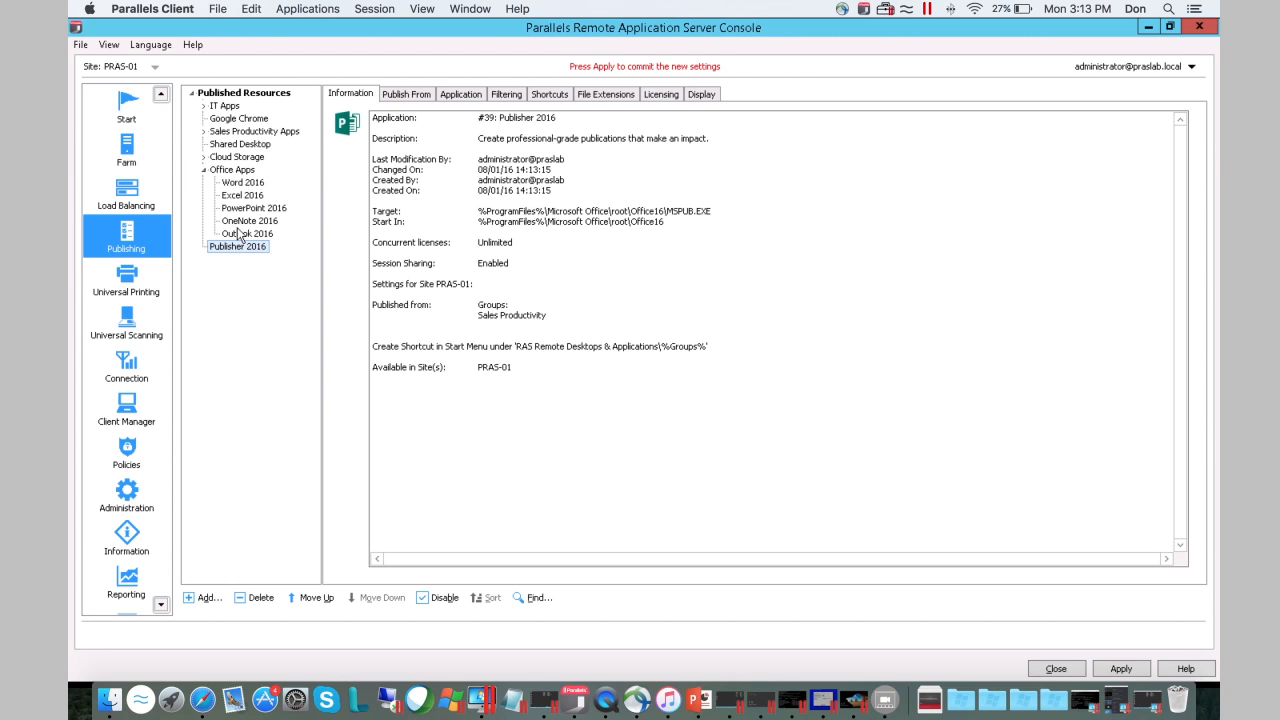
left_click(208, 172)
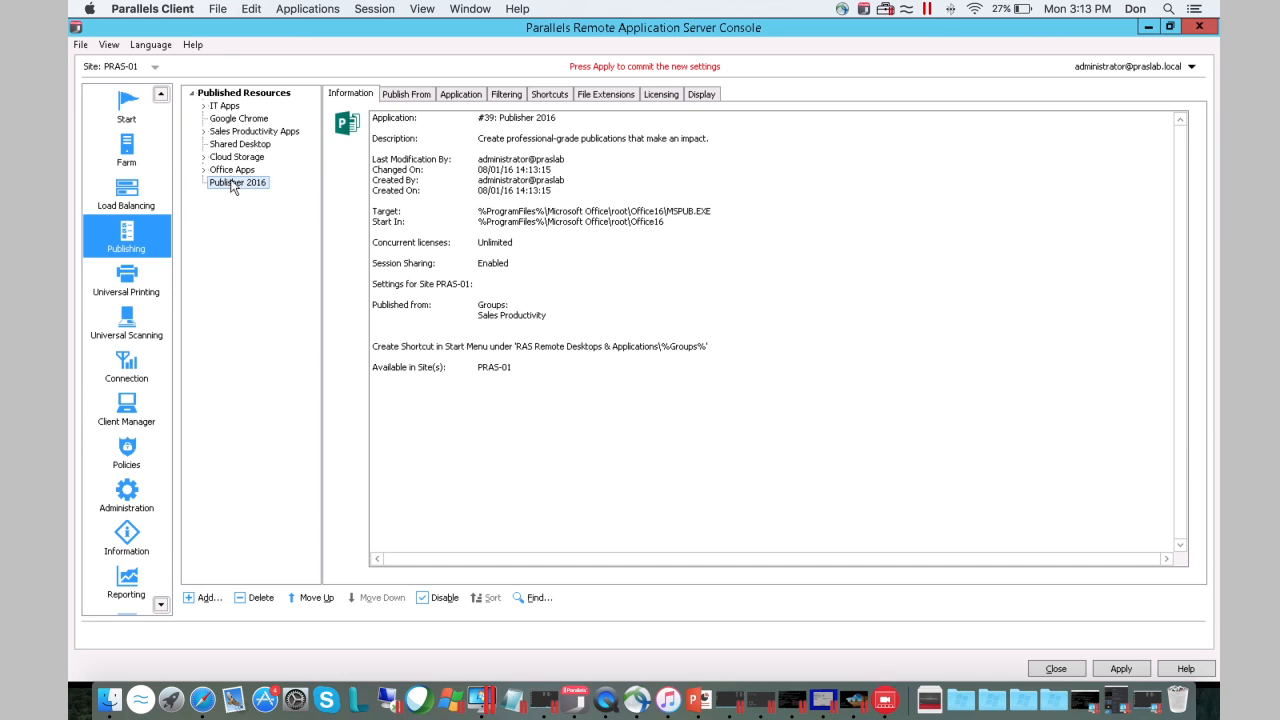
double_click(233, 172)
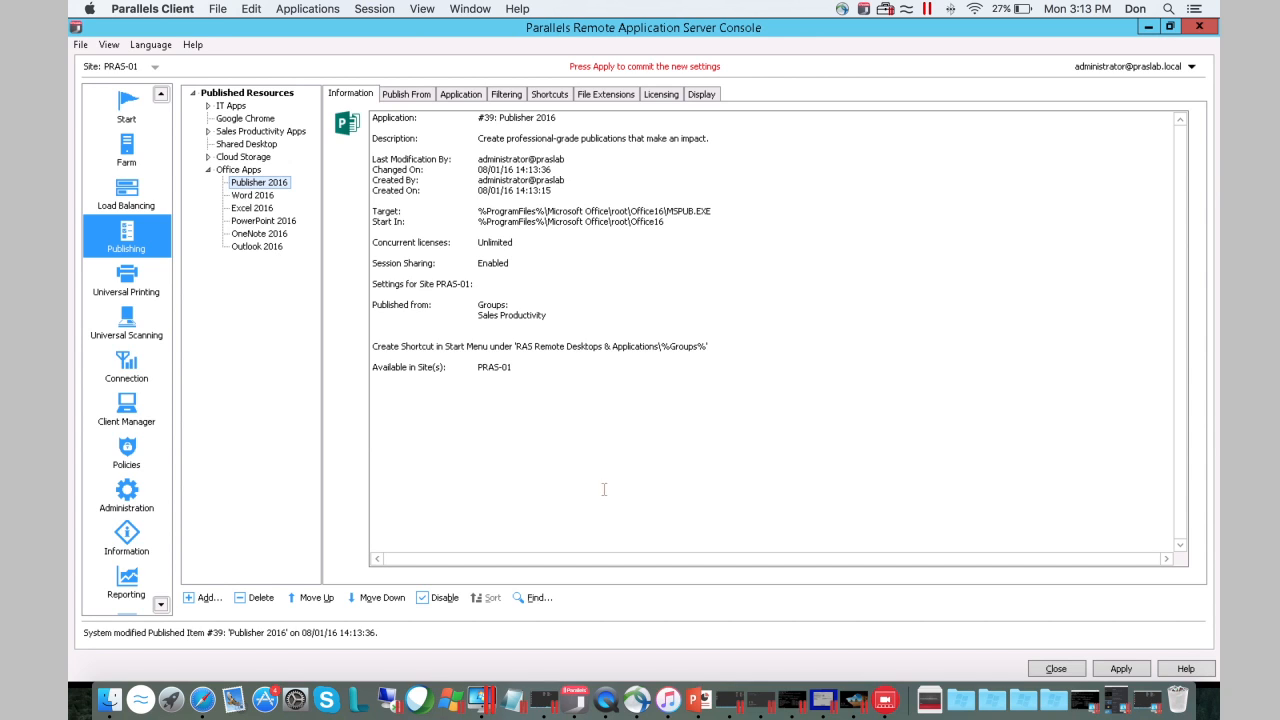
left_click(1110, 672)
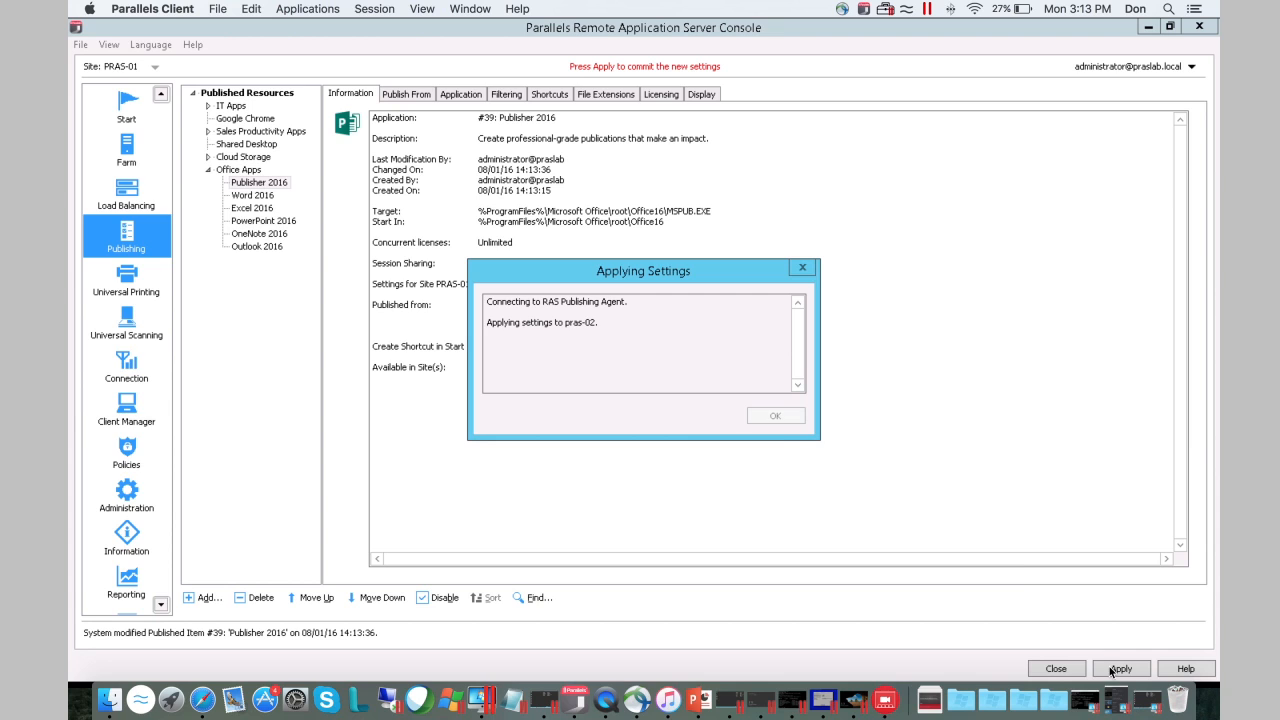
left_click(788, 416)
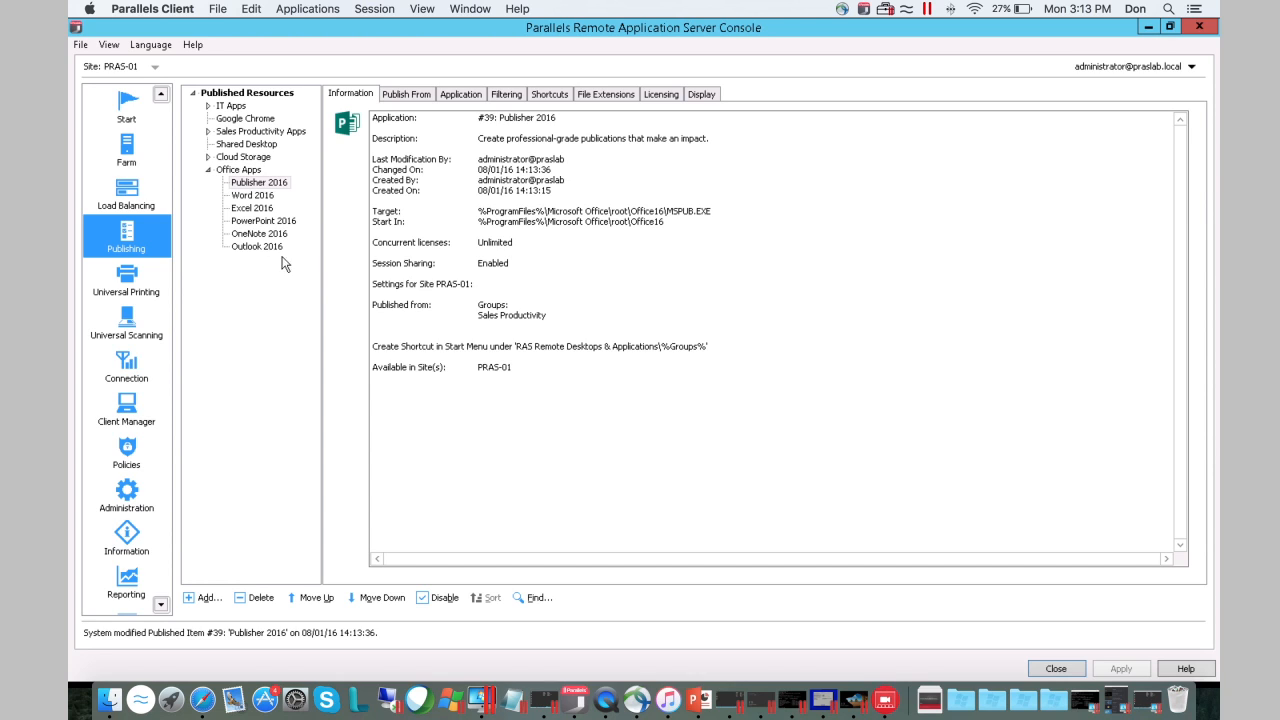
- Review the universal printing settings, checking the printer driver redirection modes and the printer rename pattern
left_click(124, 285)
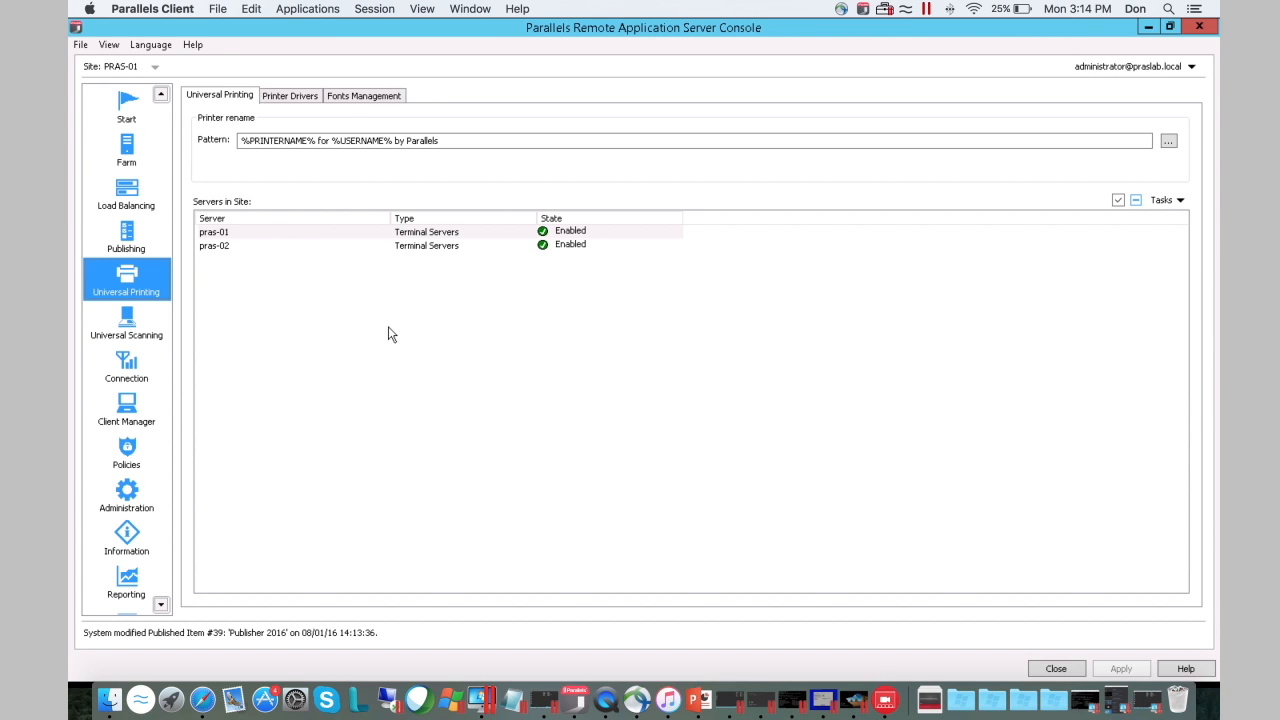
left_click(299, 93)
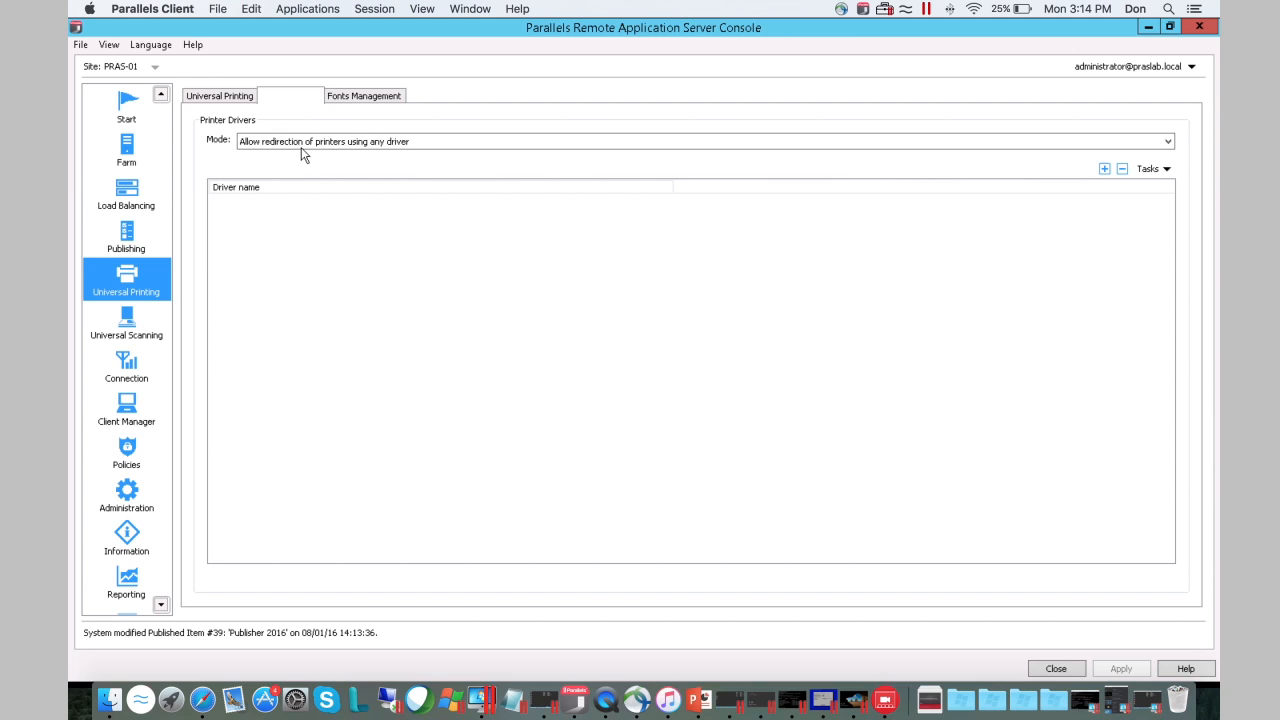
left_click(432, 146)
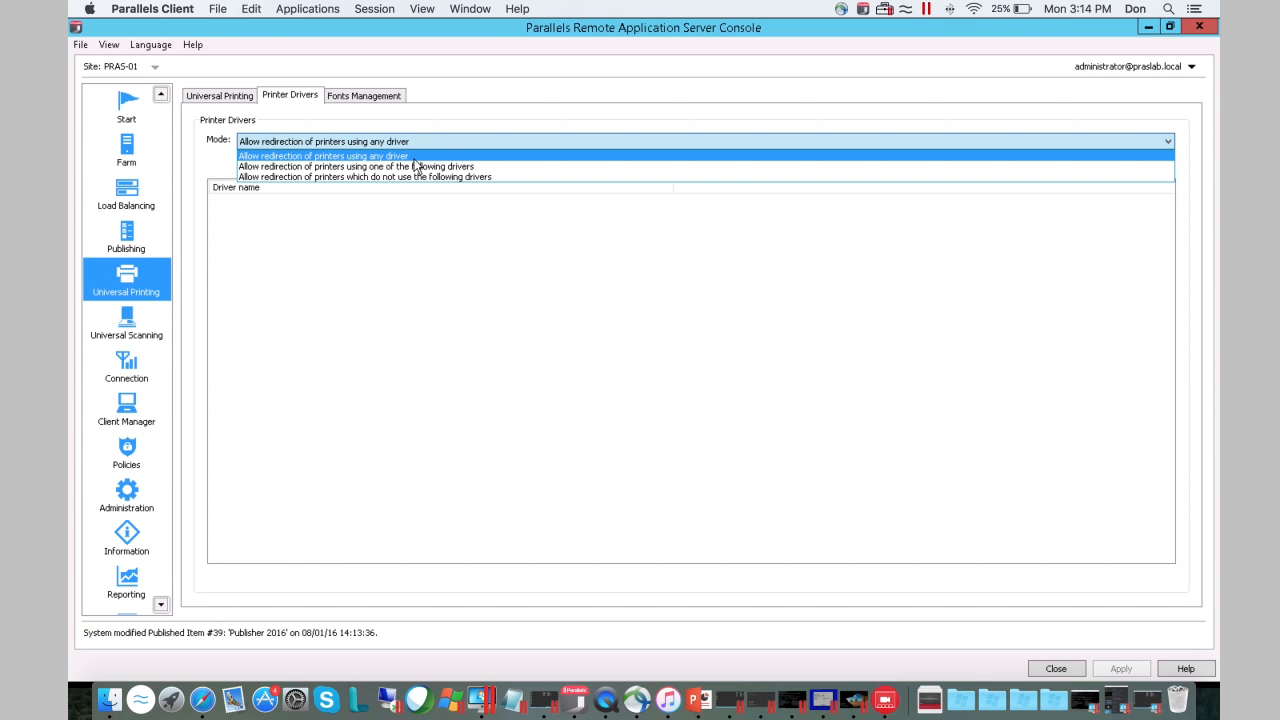
left_click(296, 141)
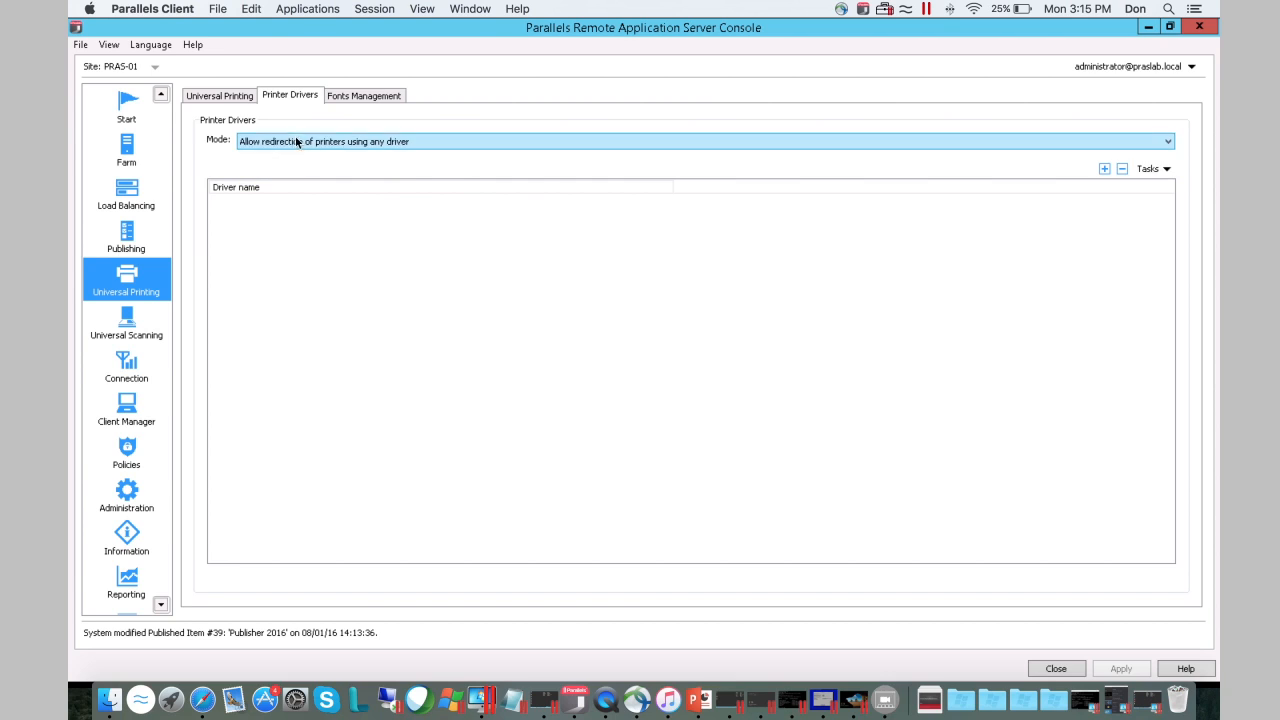
left_click(232, 94)
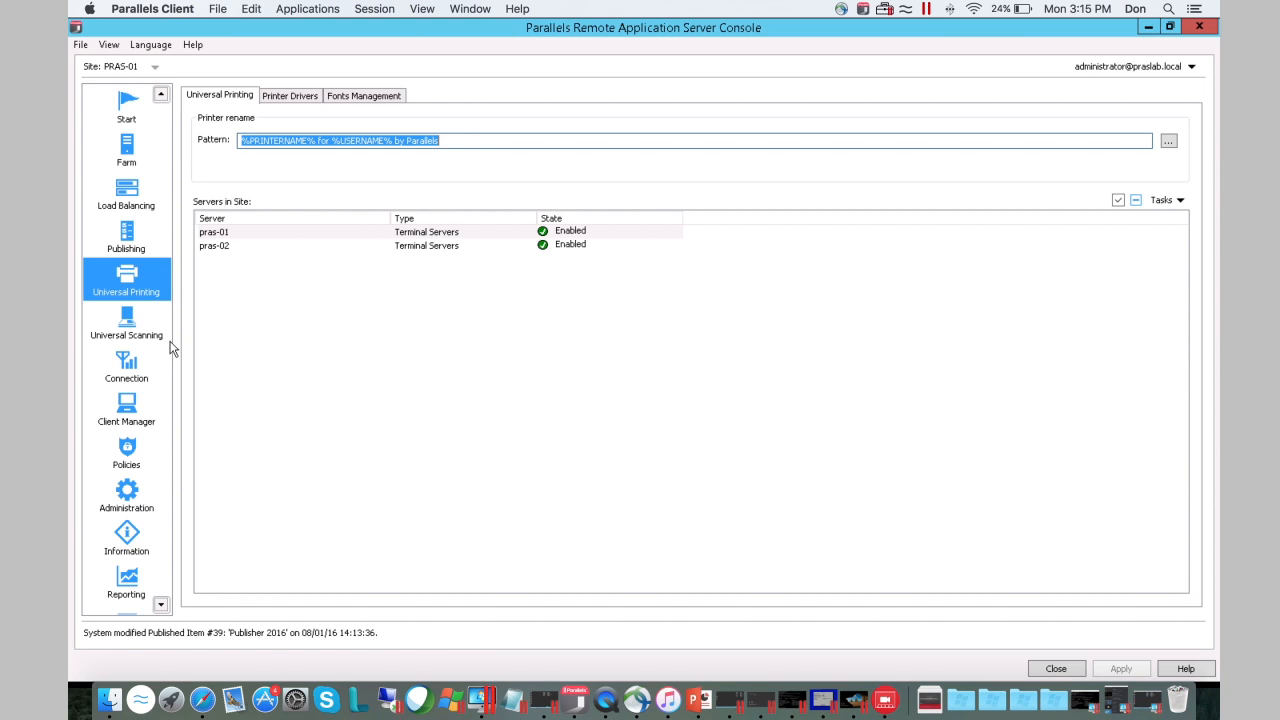
- Inspect the properties and OS settings of the managed Windows device DESKTOP-B57OQ2G in the client manager, leaving them unchanged
left_click(130, 418)
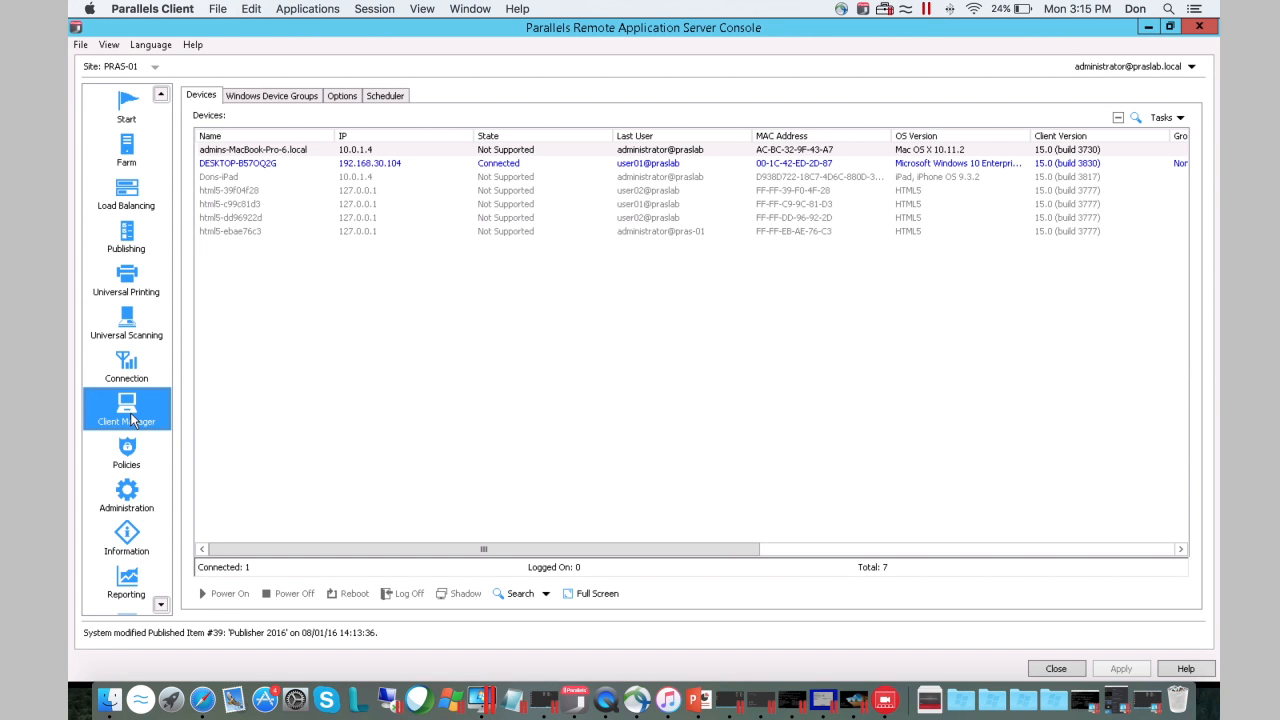
left_click(230, 166)
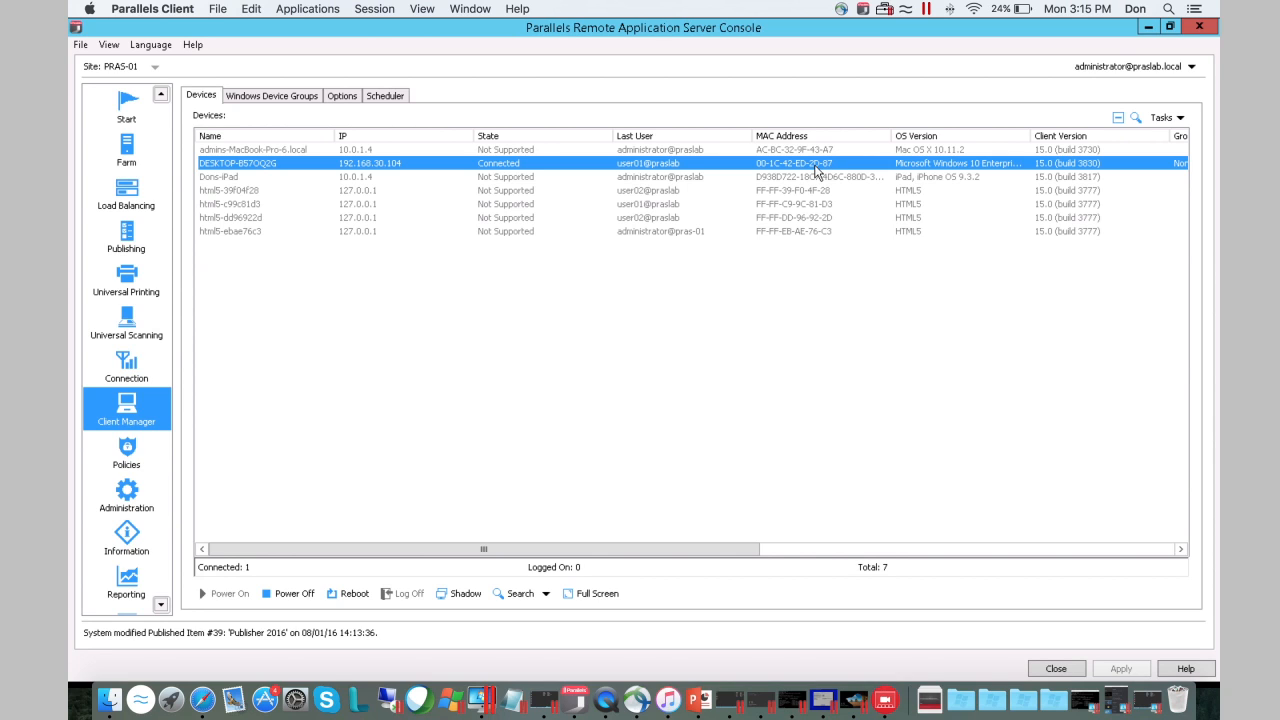
right_click(535, 166)
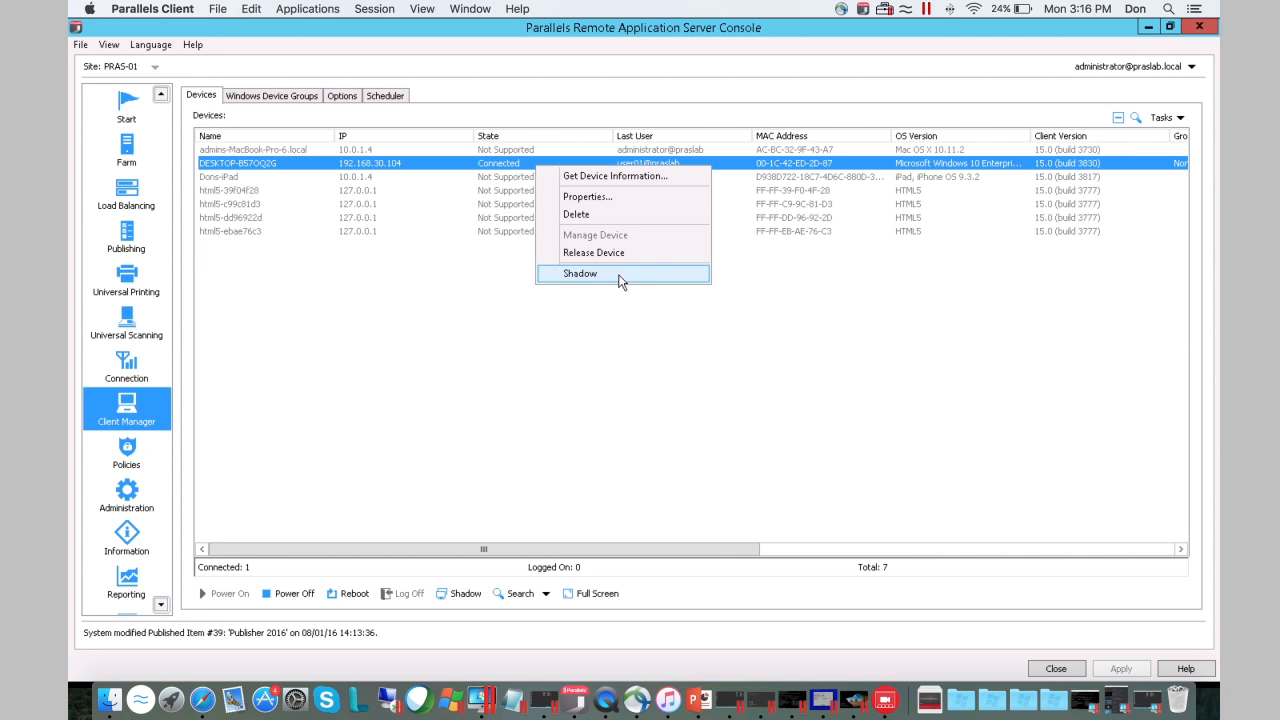
left_click(597, 199)
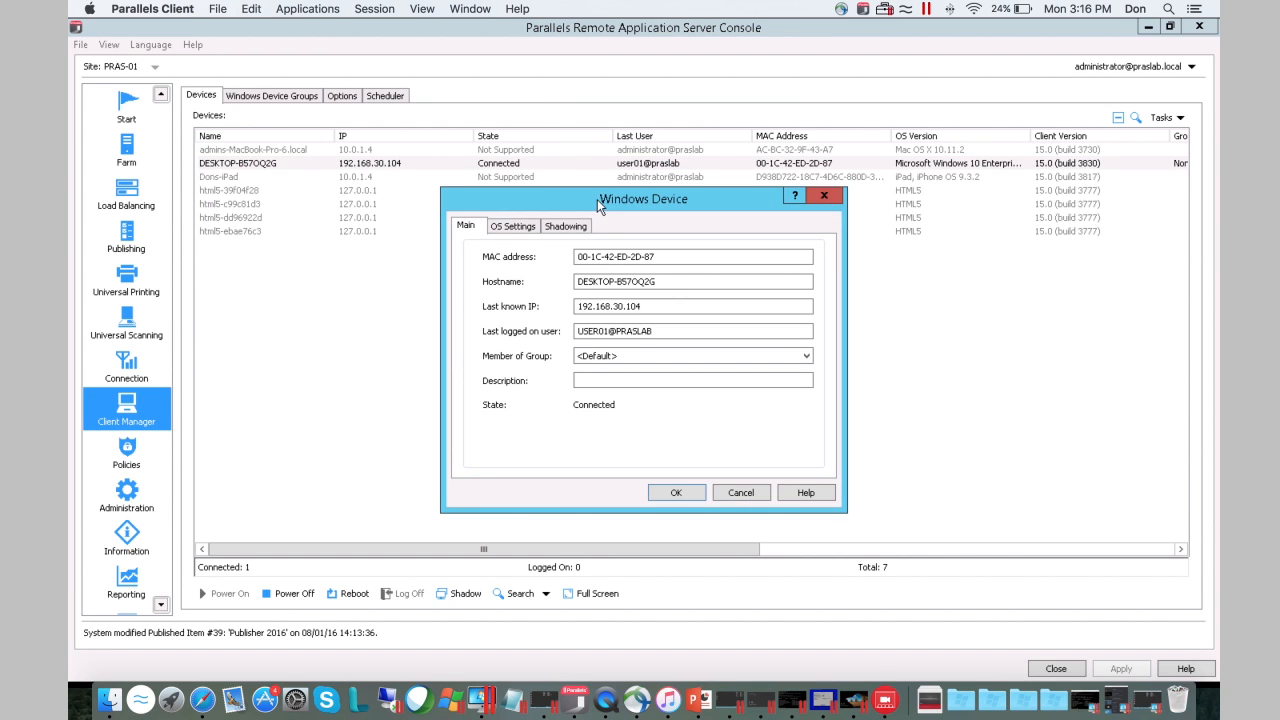
left_click(526, 228)
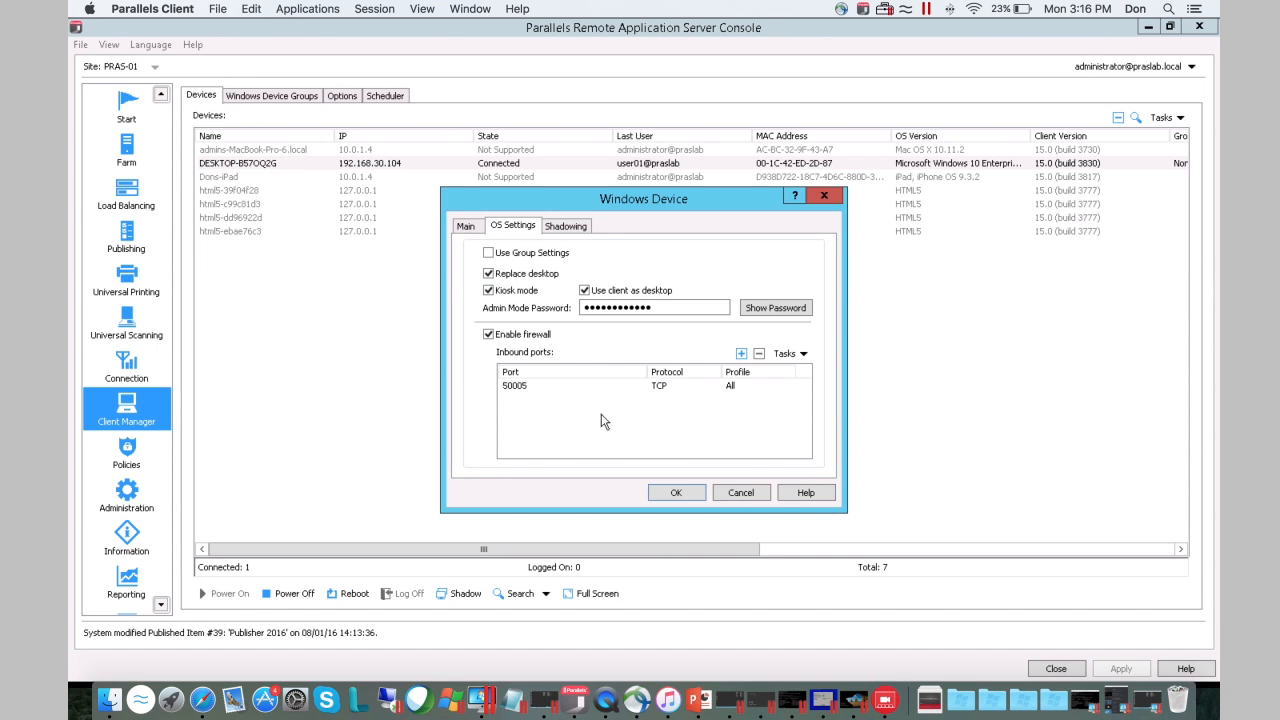
left_click(737, 494)
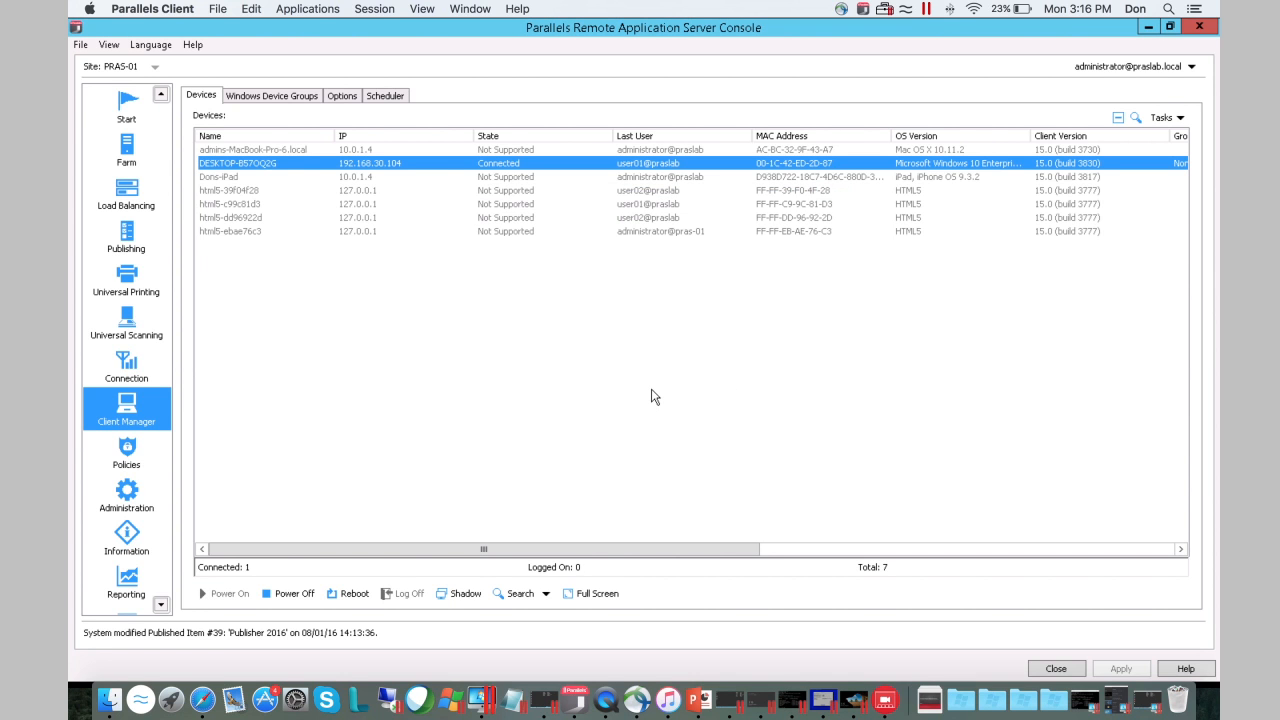
- Sign in to the managed Windows desktop with the account password and open the Office Apps folder of the PRAS-01 connection
key("ctrl+Right")
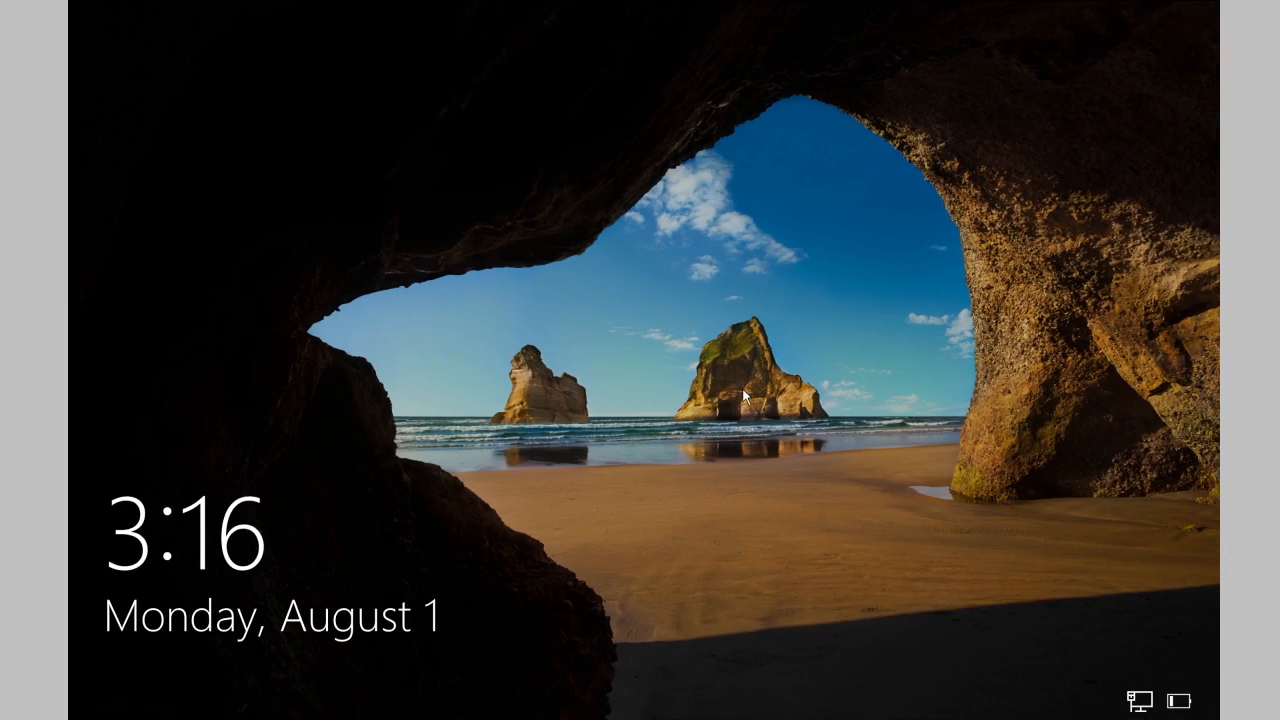
left_click(743, 396)
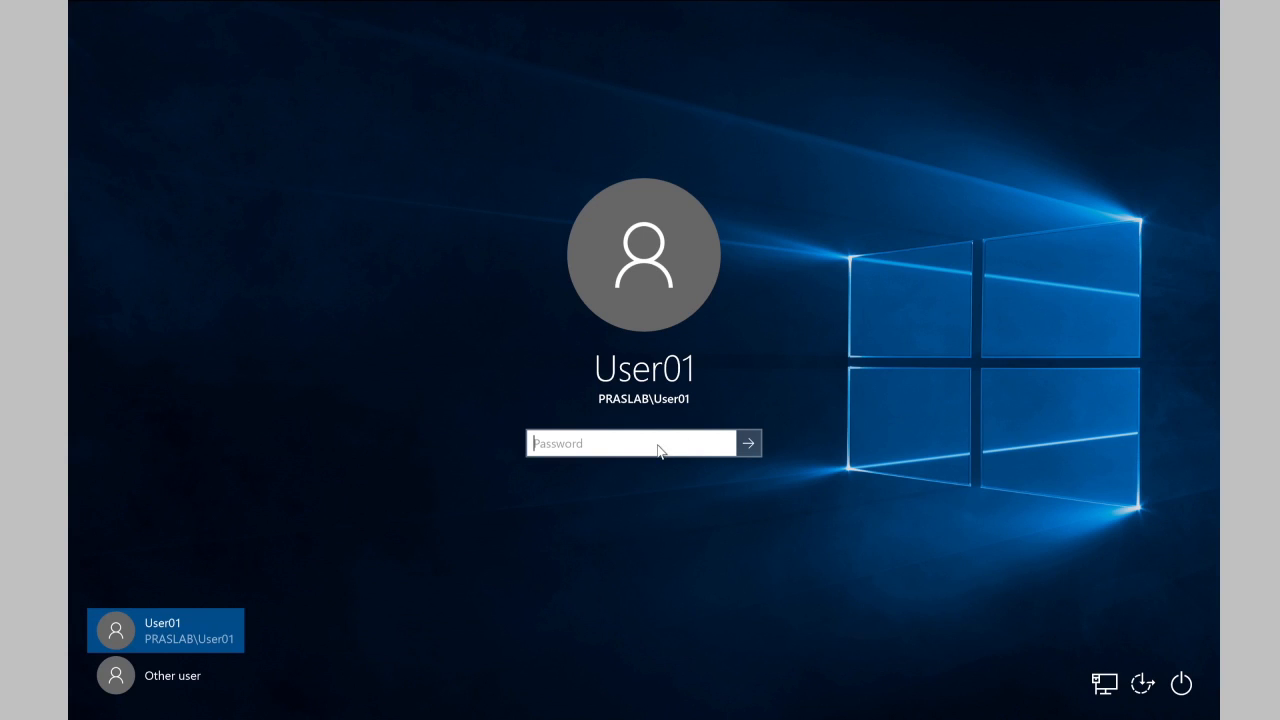
type("************")
key("Return")
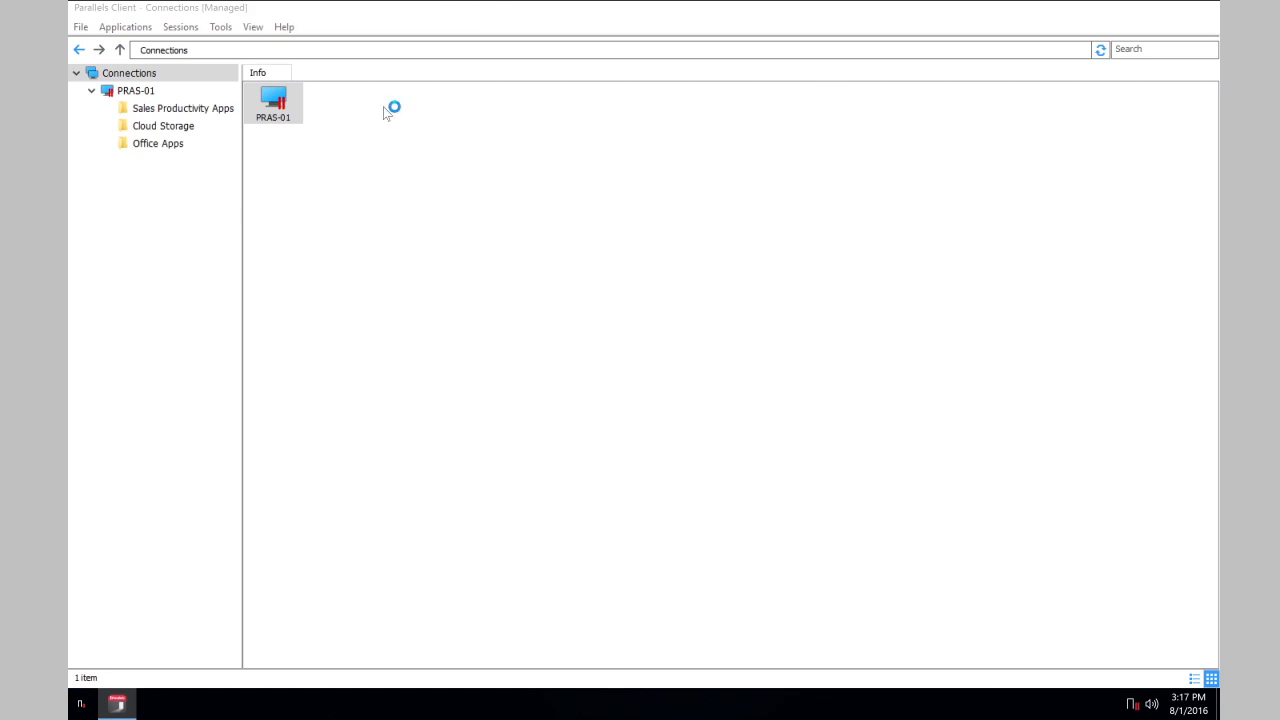
double_click(262, 102)
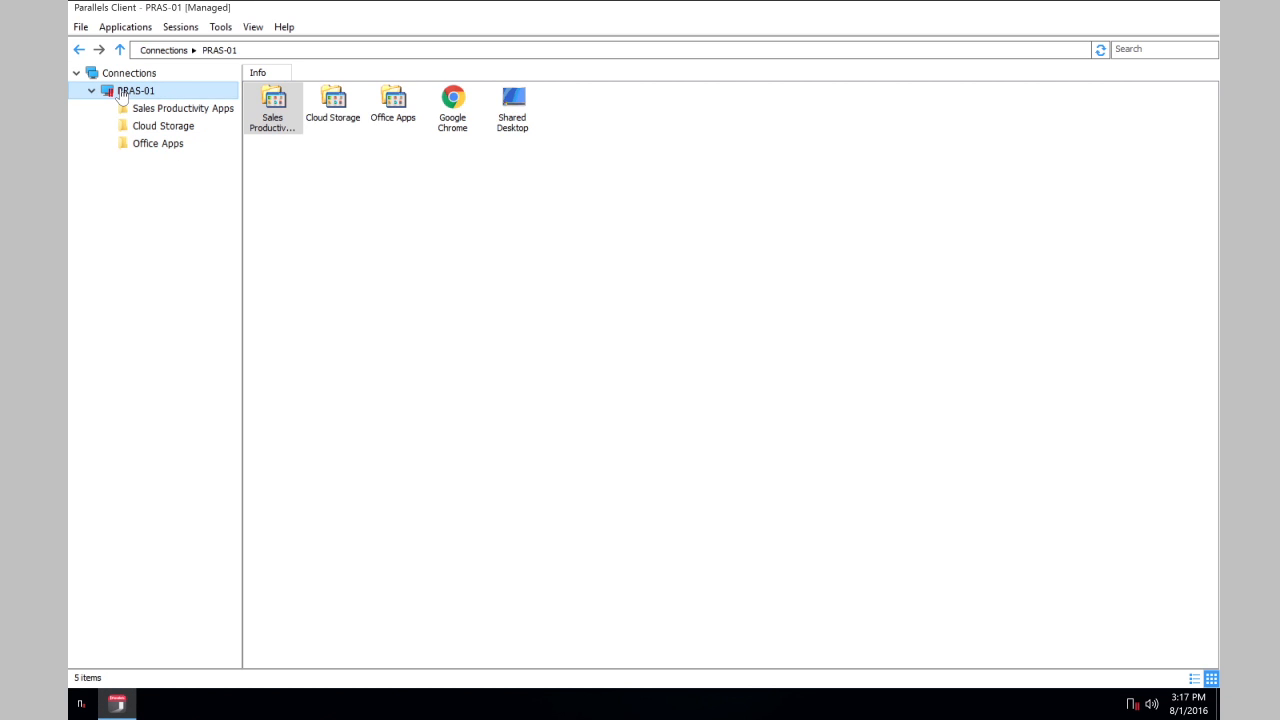
double_click(392, 105)
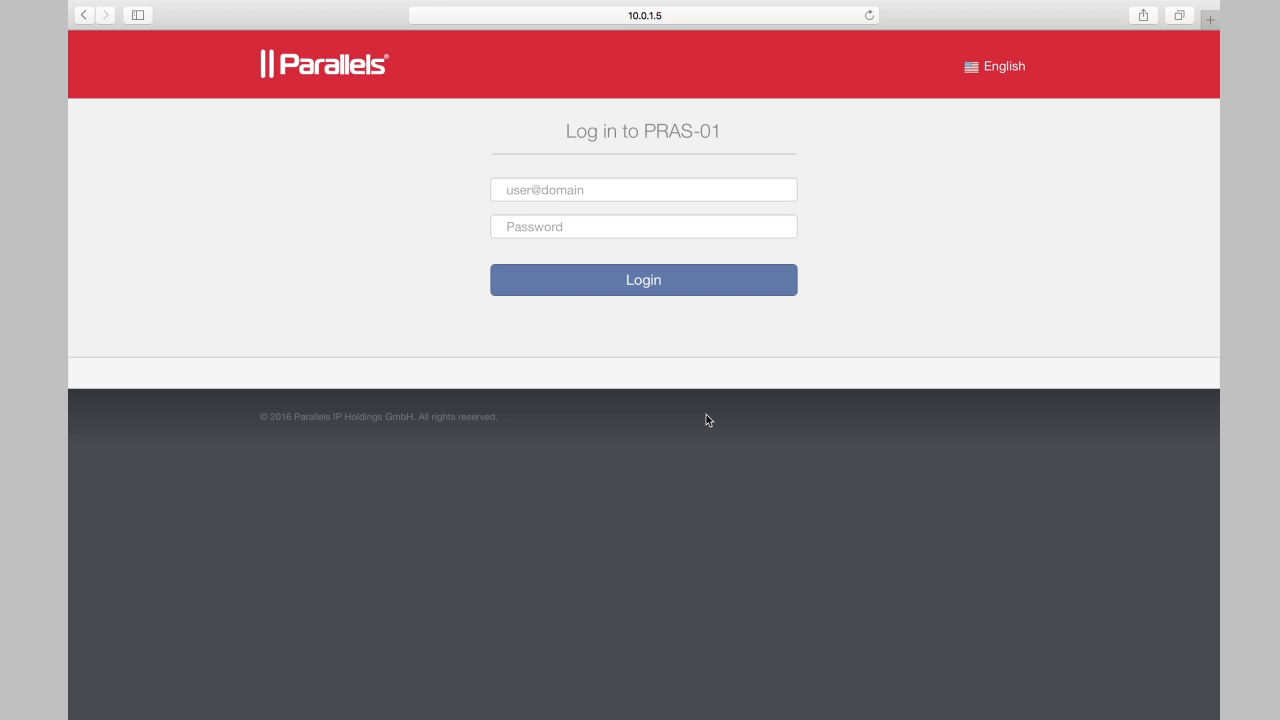
- Log in to the PRAS-01 web portal in Safari using the saved user account and its password
left_click(526, 187)
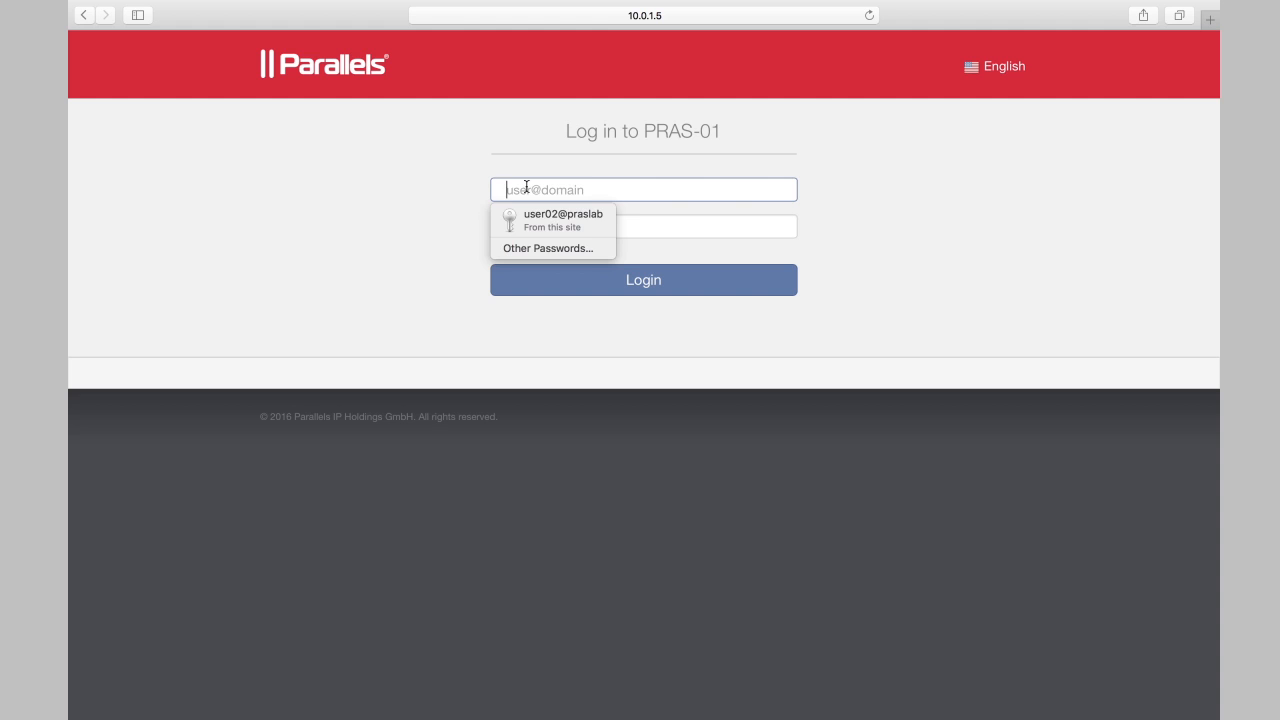
key("Down")
key("Return")
type("•••••••••••")
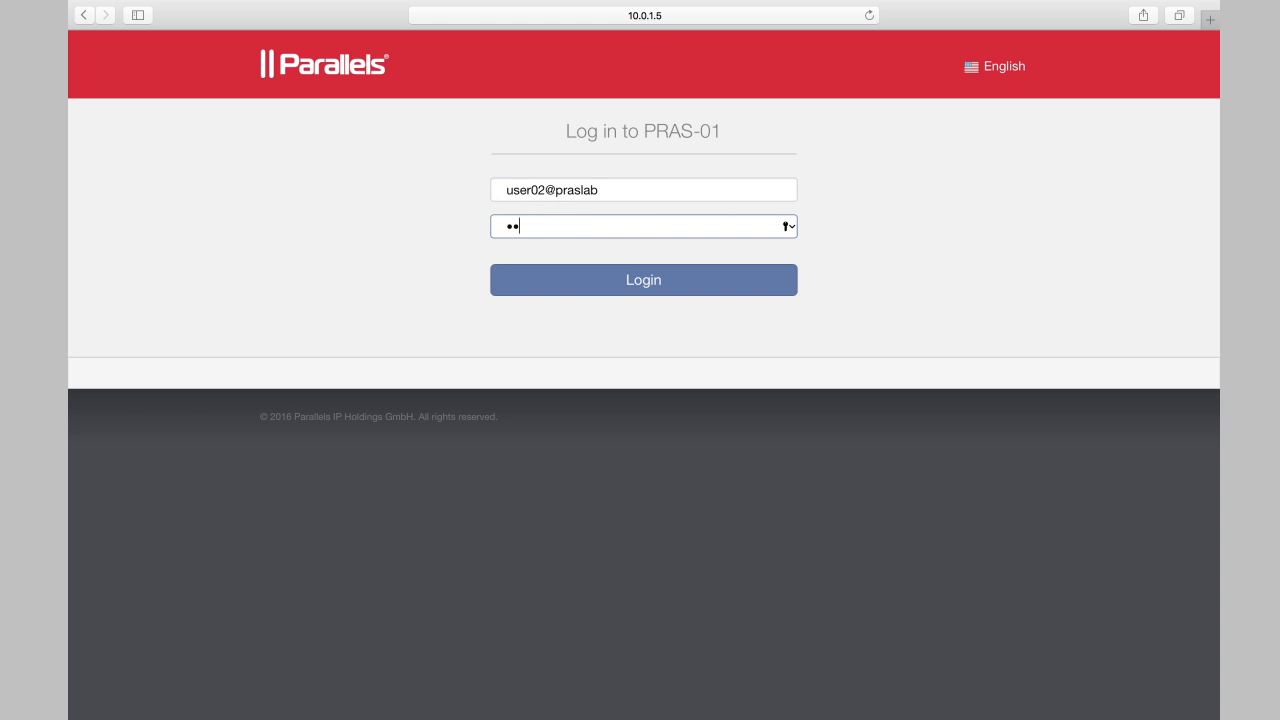
key("Return")
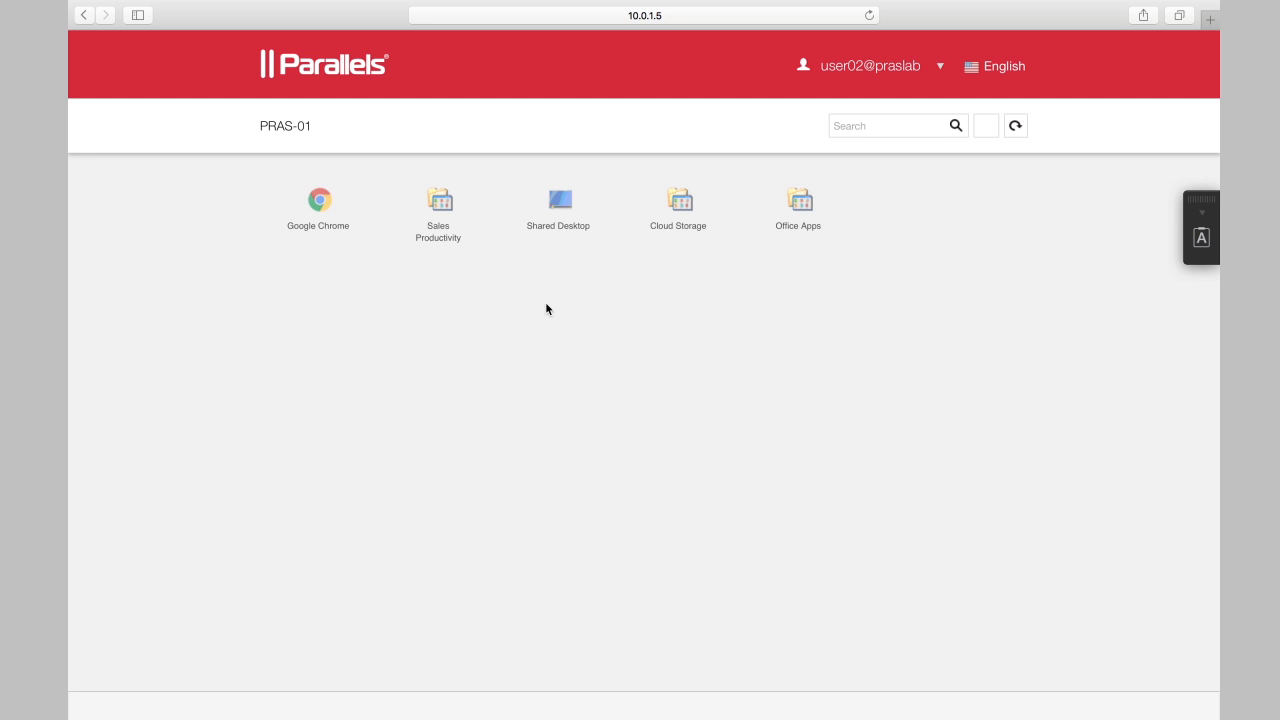
- Launch Word 2016 from the portal's Office Apps folder and enter the text "asdfajklj" in the blank document
mouse_move(335, 5)
left_click(789, 216)
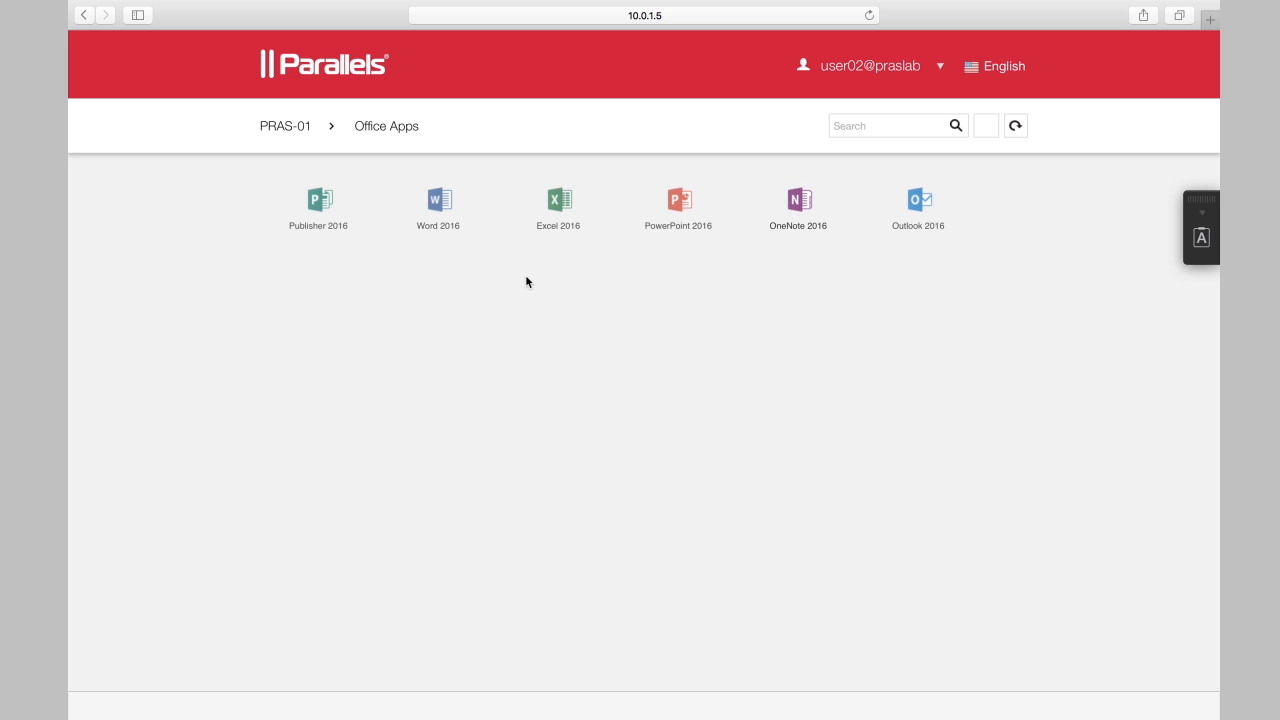
left_click(435, 209)
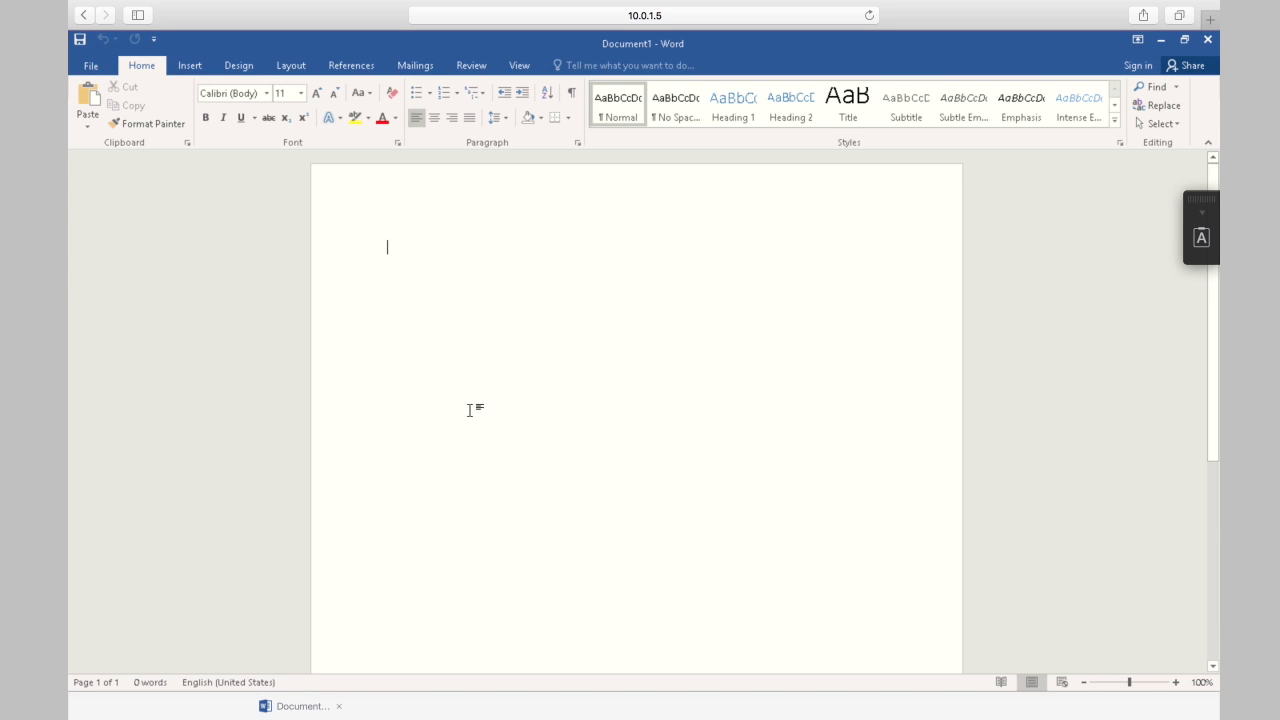
type("asdfajklj")
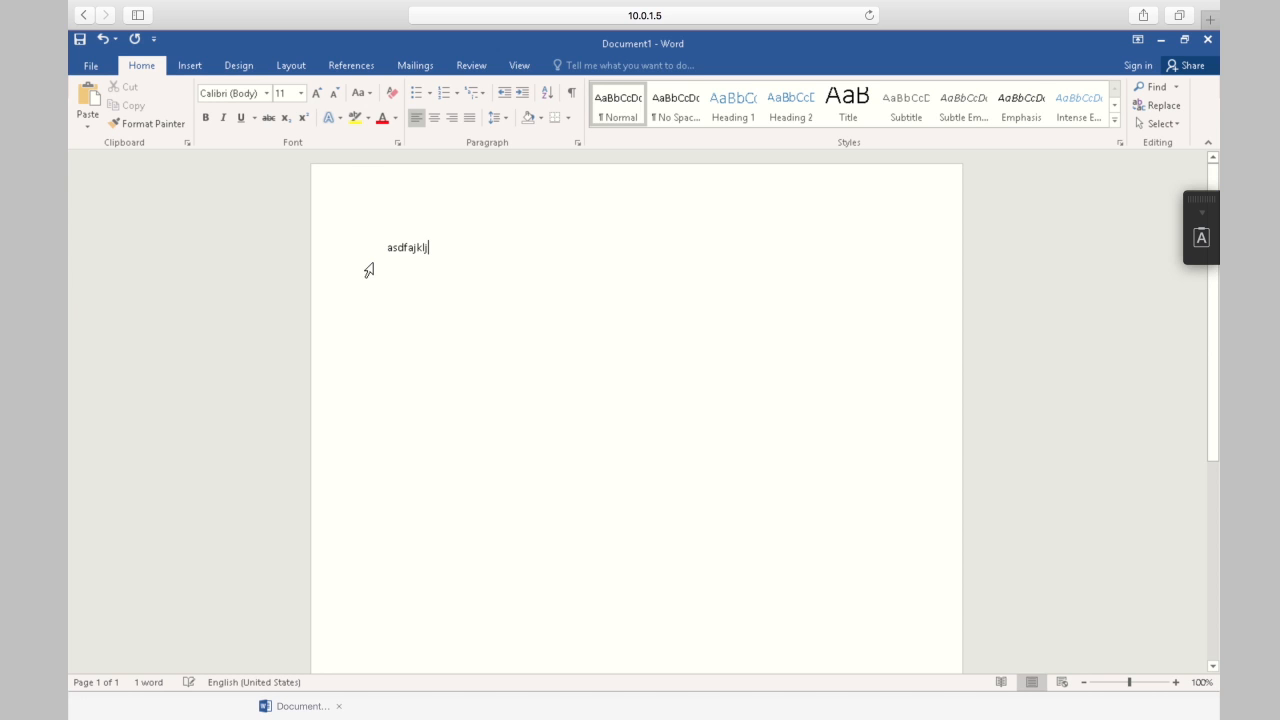
- Check which printers are available in the Word document's print settings
left_click(91, 66)
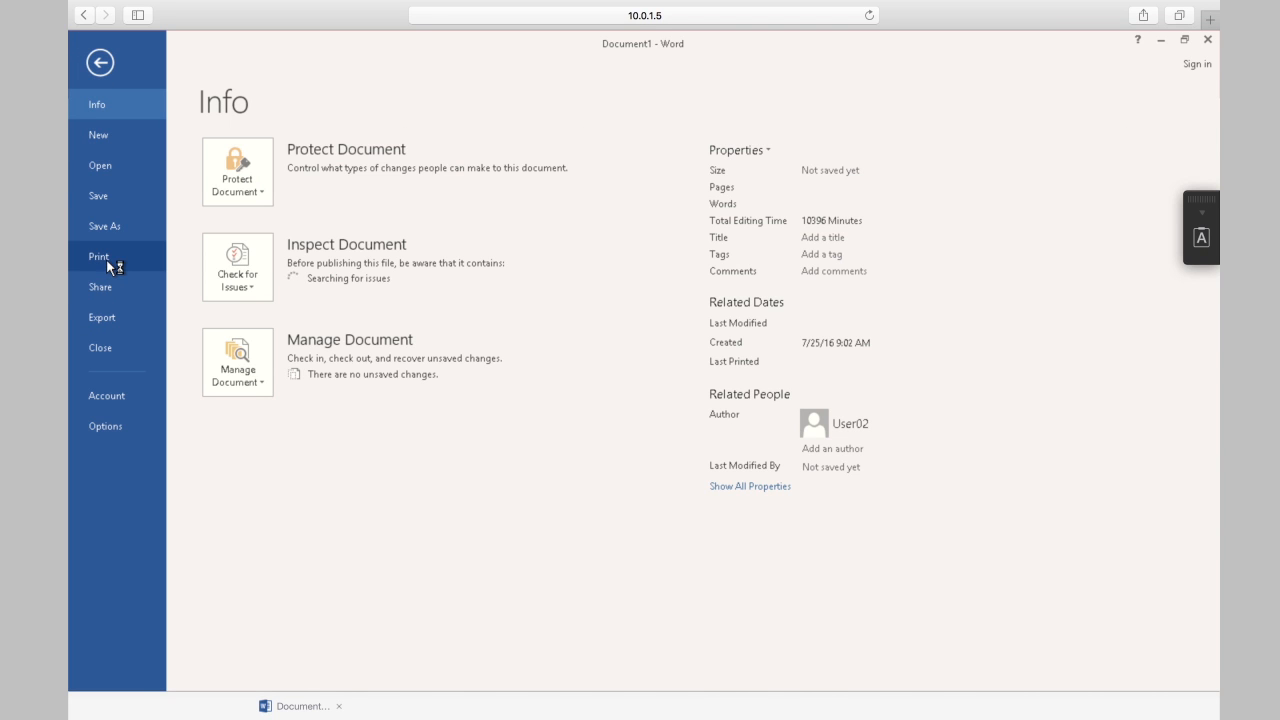
left_click(106, 259)
left_click(272, 266)
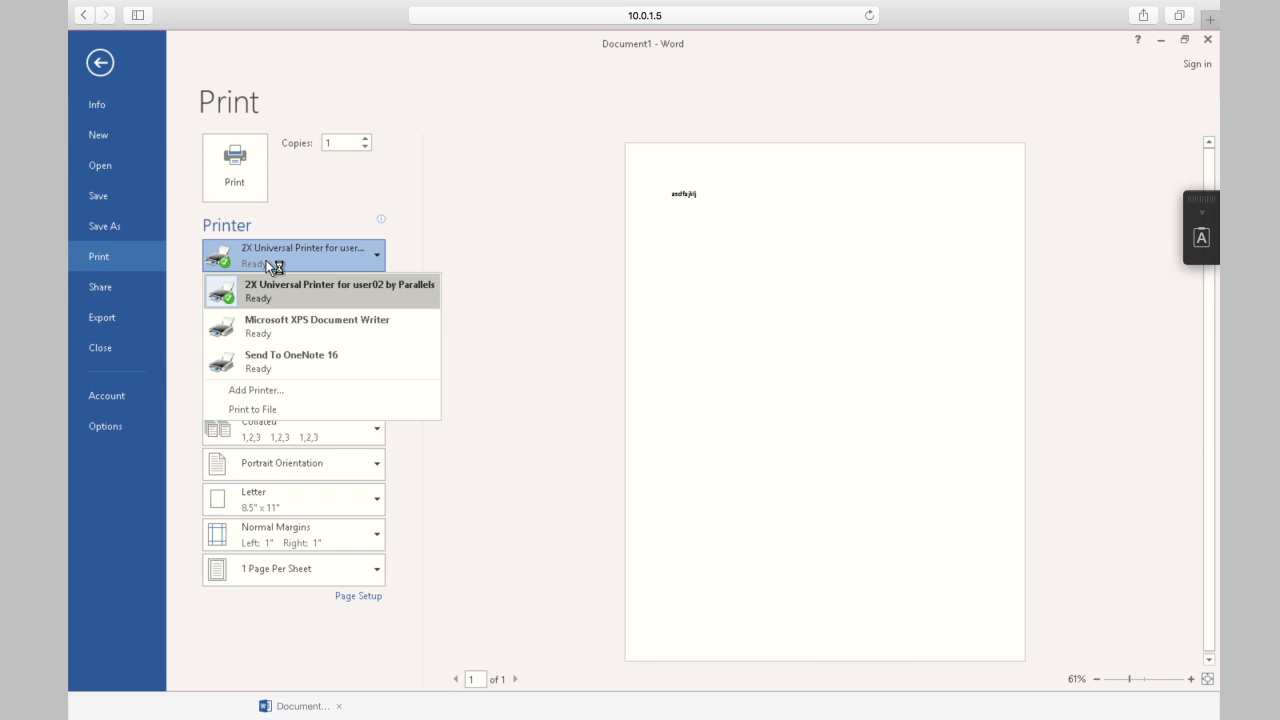
left_click(461, 217)
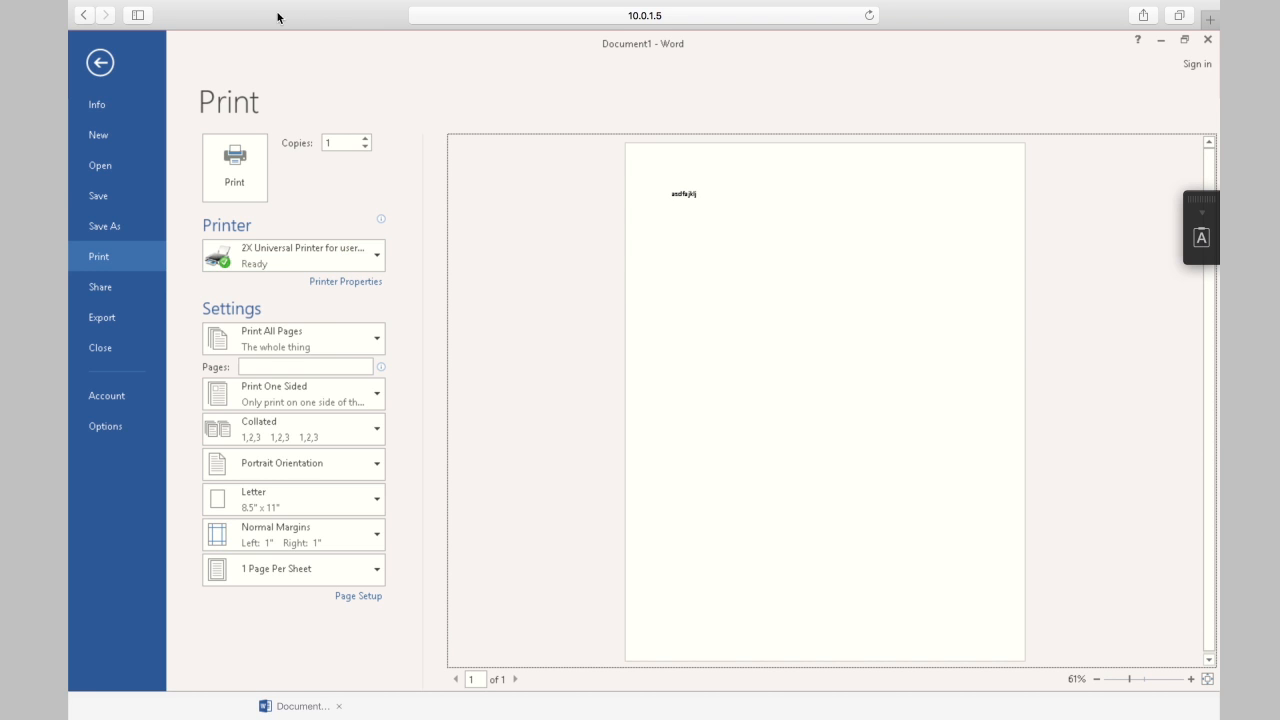
- Minimize Word and launch PowerPoint 2016 with a blank presentation, then return to the portal's Office Apps folder
left_click(1161, 41)
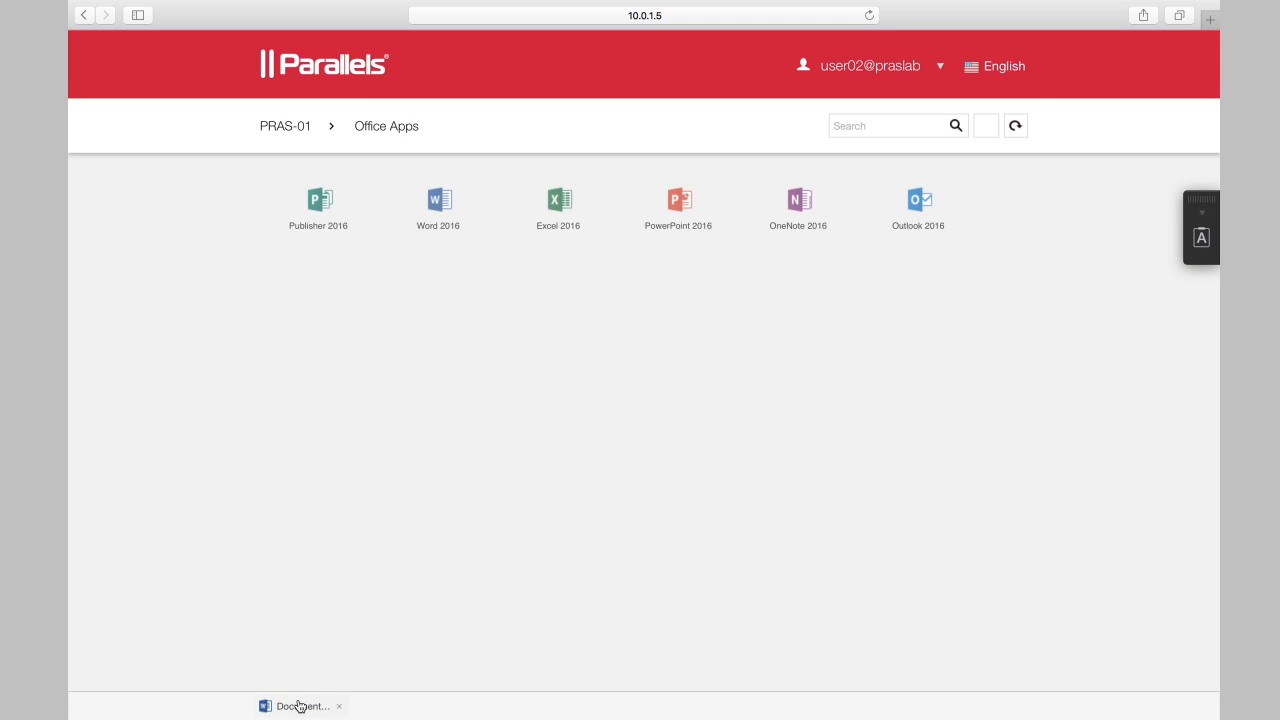
left_click(671, 216)
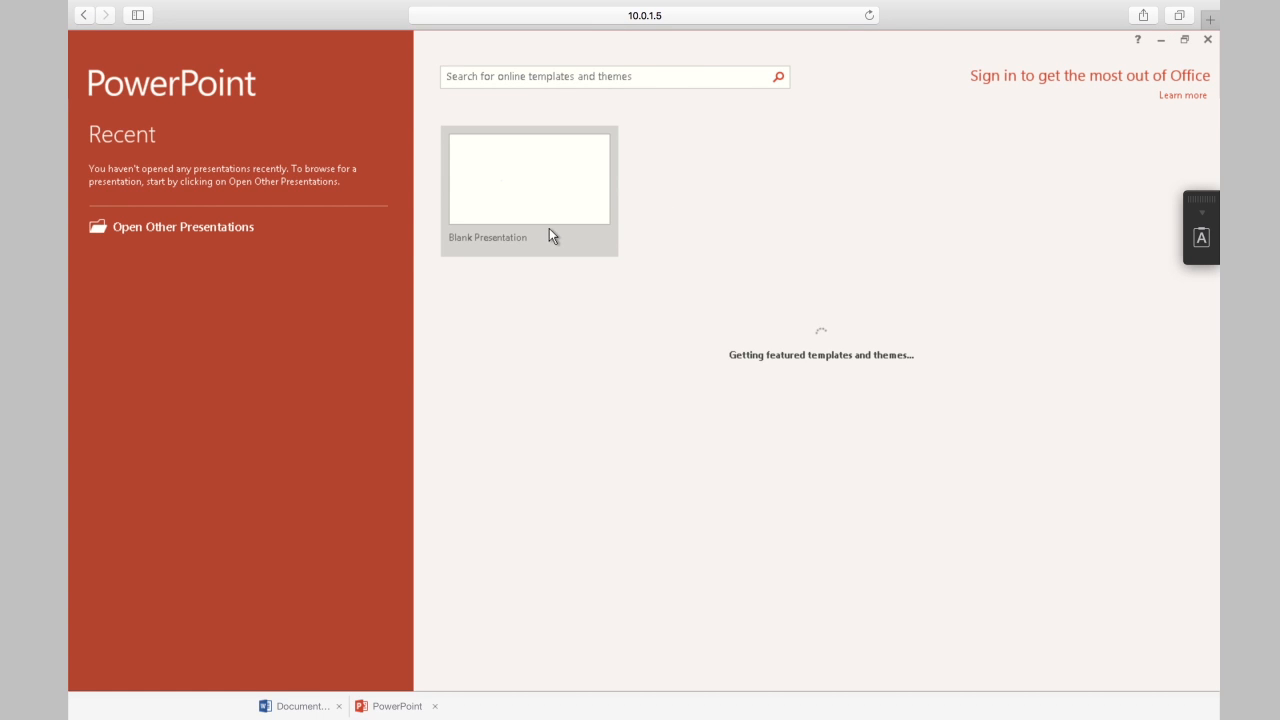
left_click(552, 212)
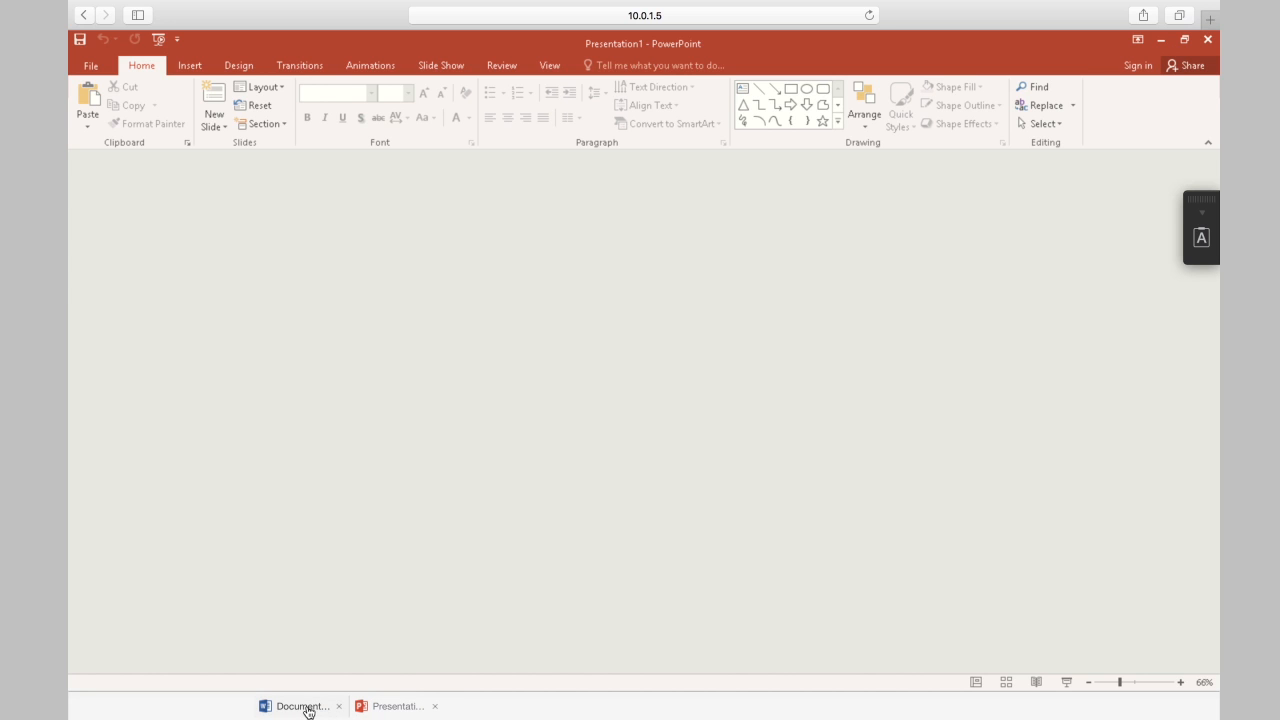
left_click(376, 708)
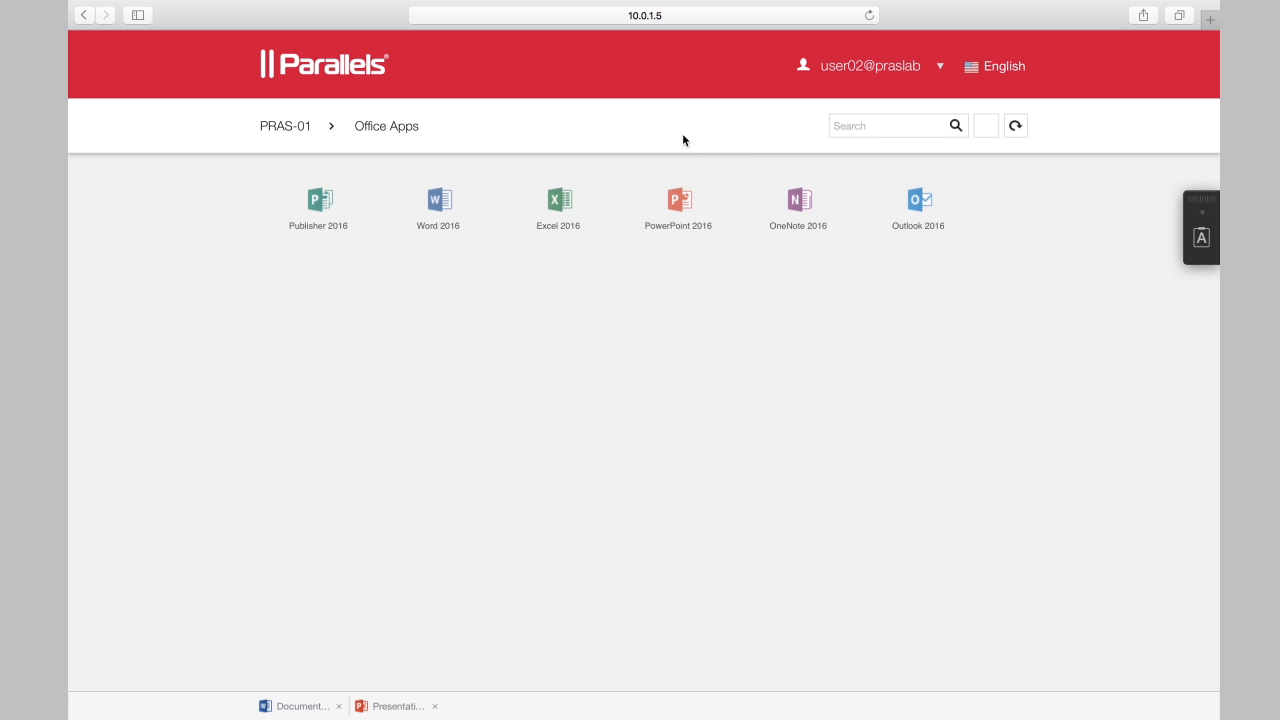
- View the options in the portal's user account menu and dismiss it
left_click(939, 68)
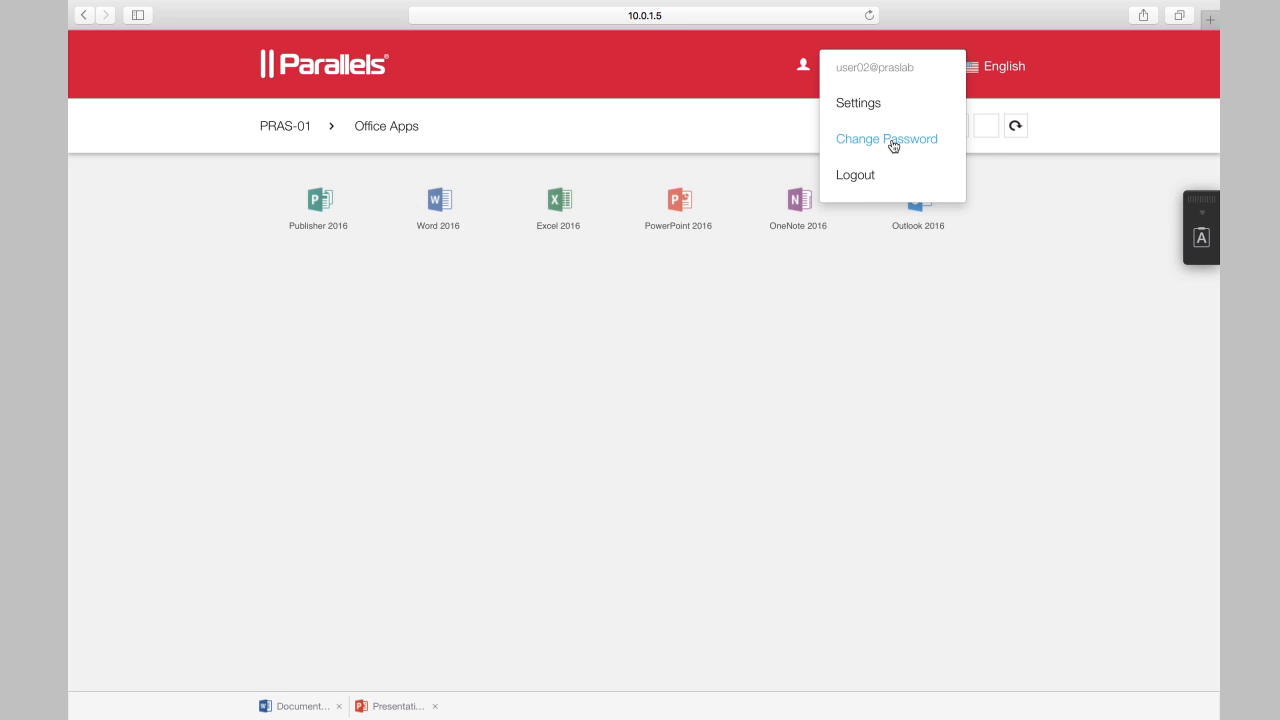
left_click(786, 353)
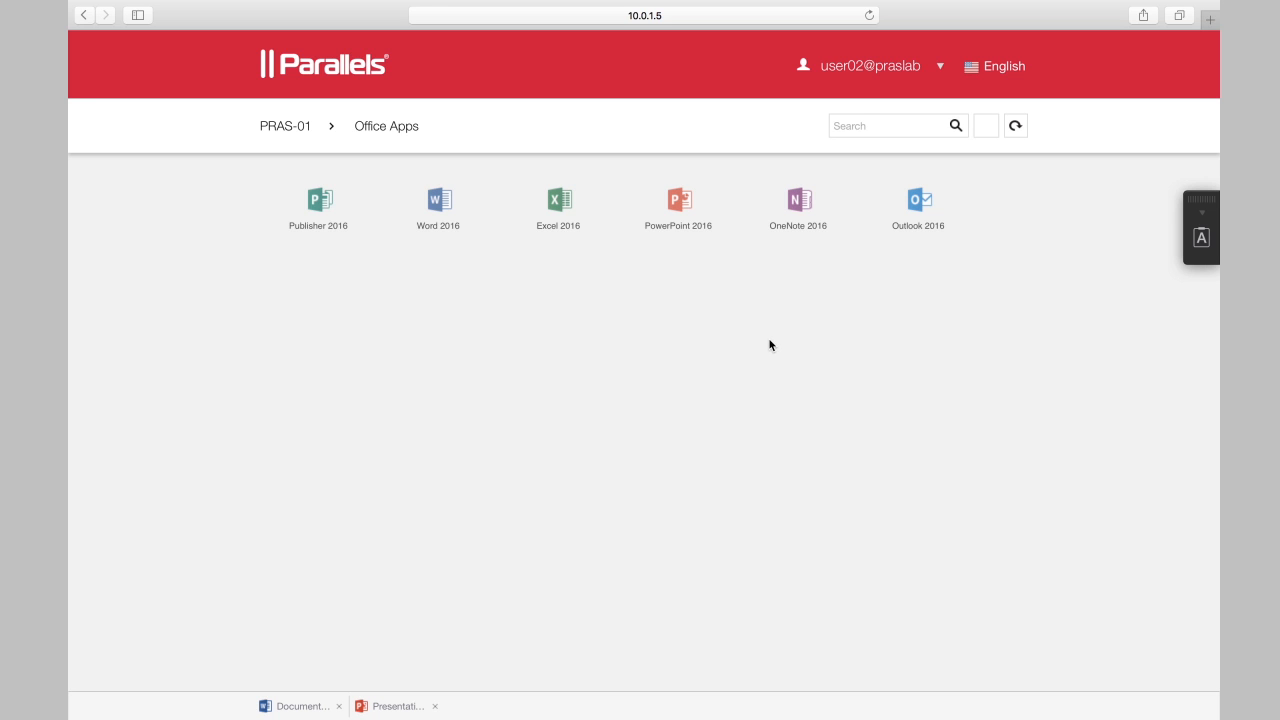
- Switch to the iPad, connect to User01 in Parallels Client, and open the Office Apps folder
key("ctrl+Right")
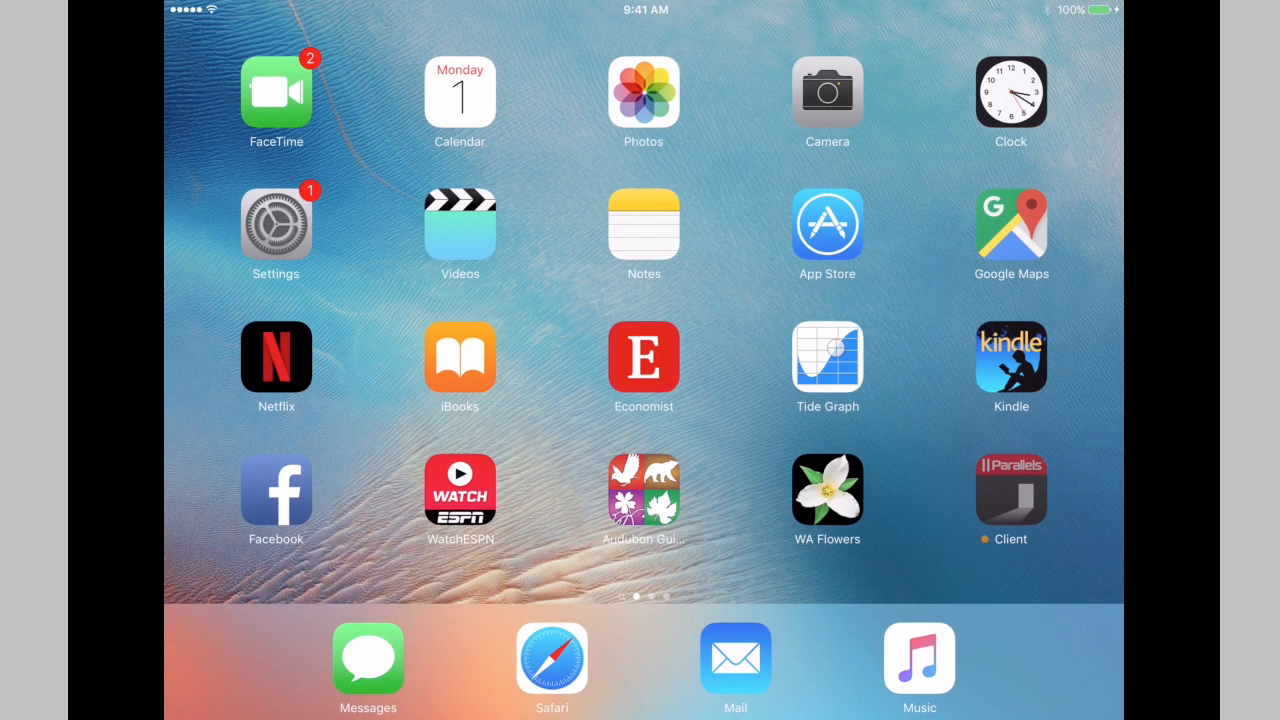
left_click(1011, 490)
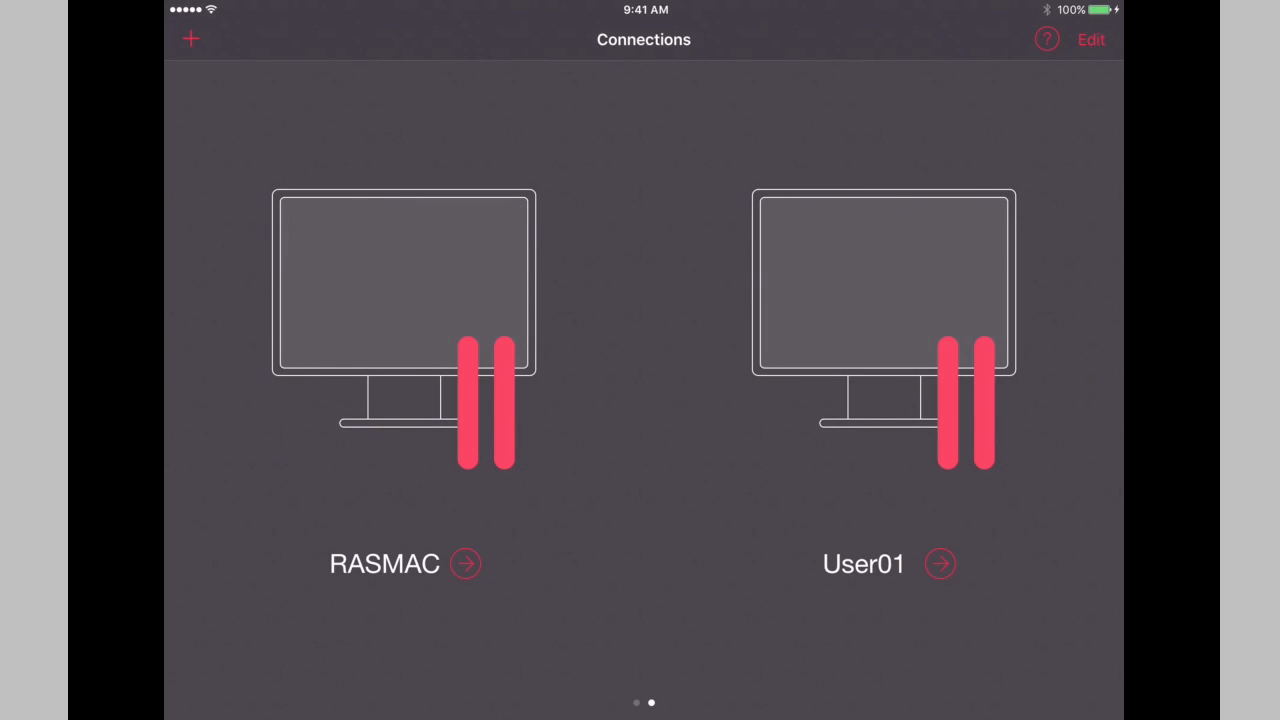
left_click(884, 330)
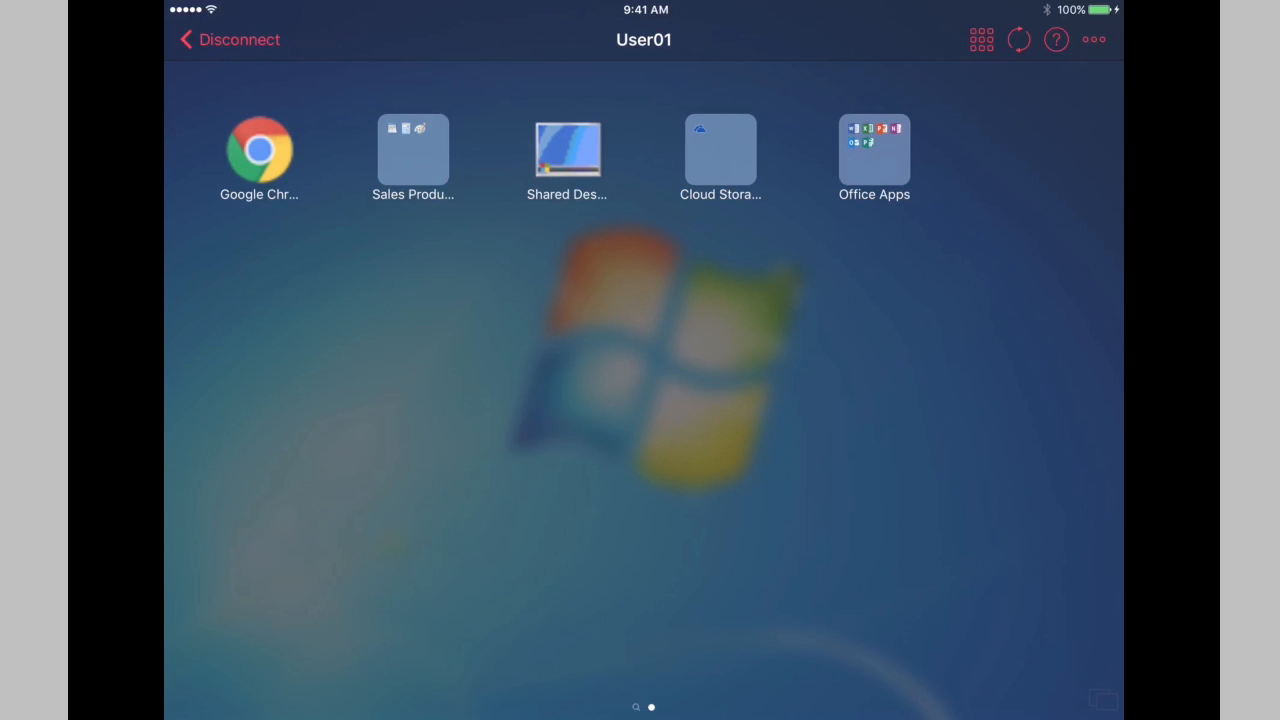
left_click(720, 150)
left_click(874, 150)
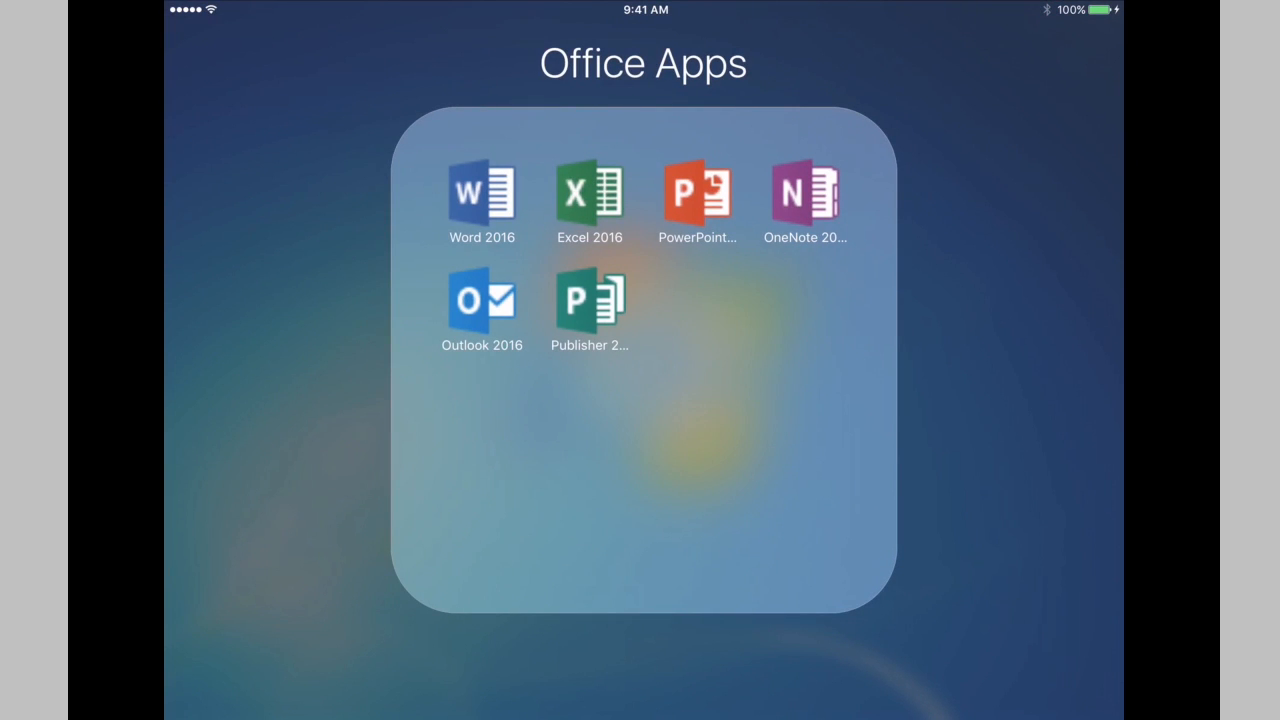
- Launch Excel 2016 from the Office Apps folder and open the recent Sales Revenue workbook
left_click(482, 195)
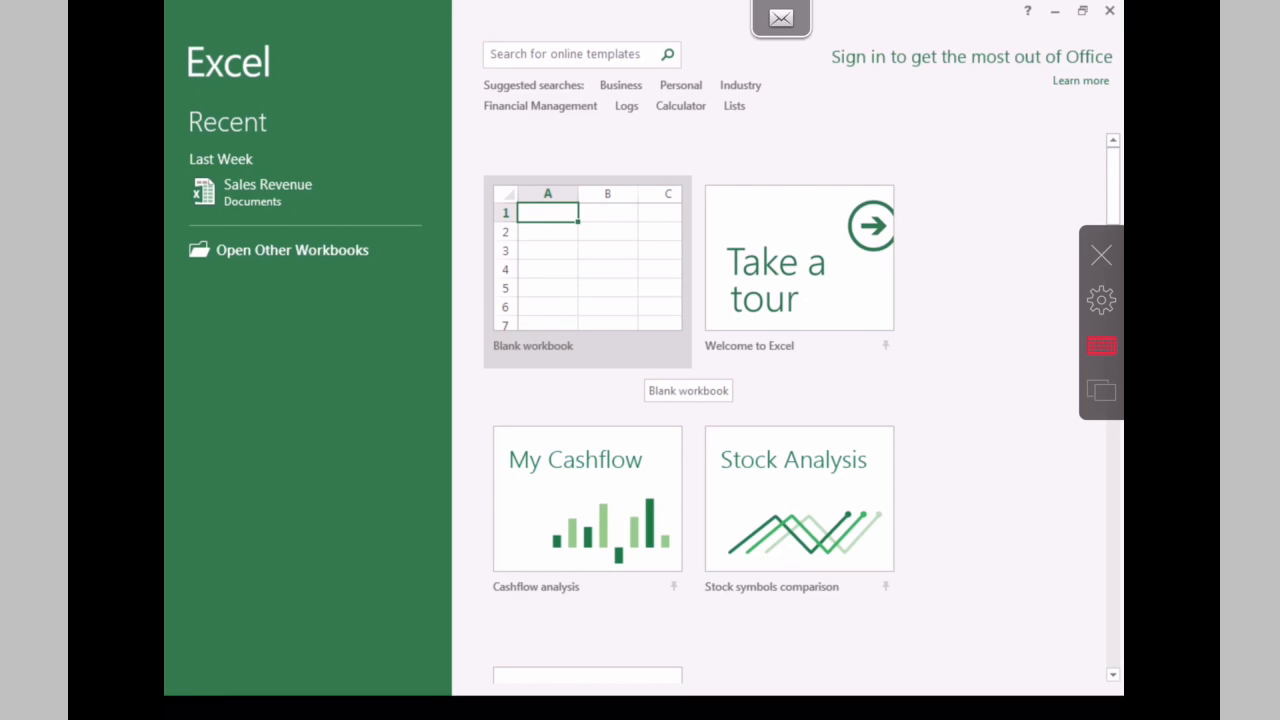
left_click(267, 190)
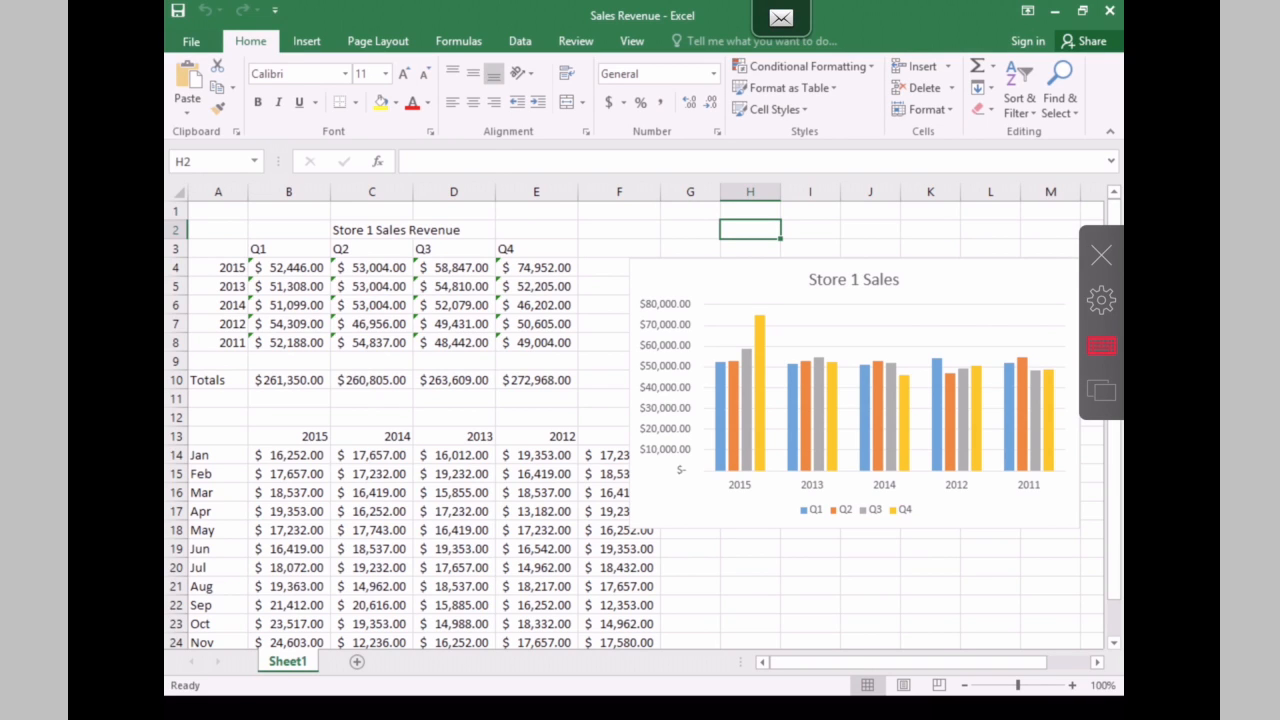
- Fill the 2015 Q4 sales cell E4 with a light green background and deselect it
left_click(536, 267)
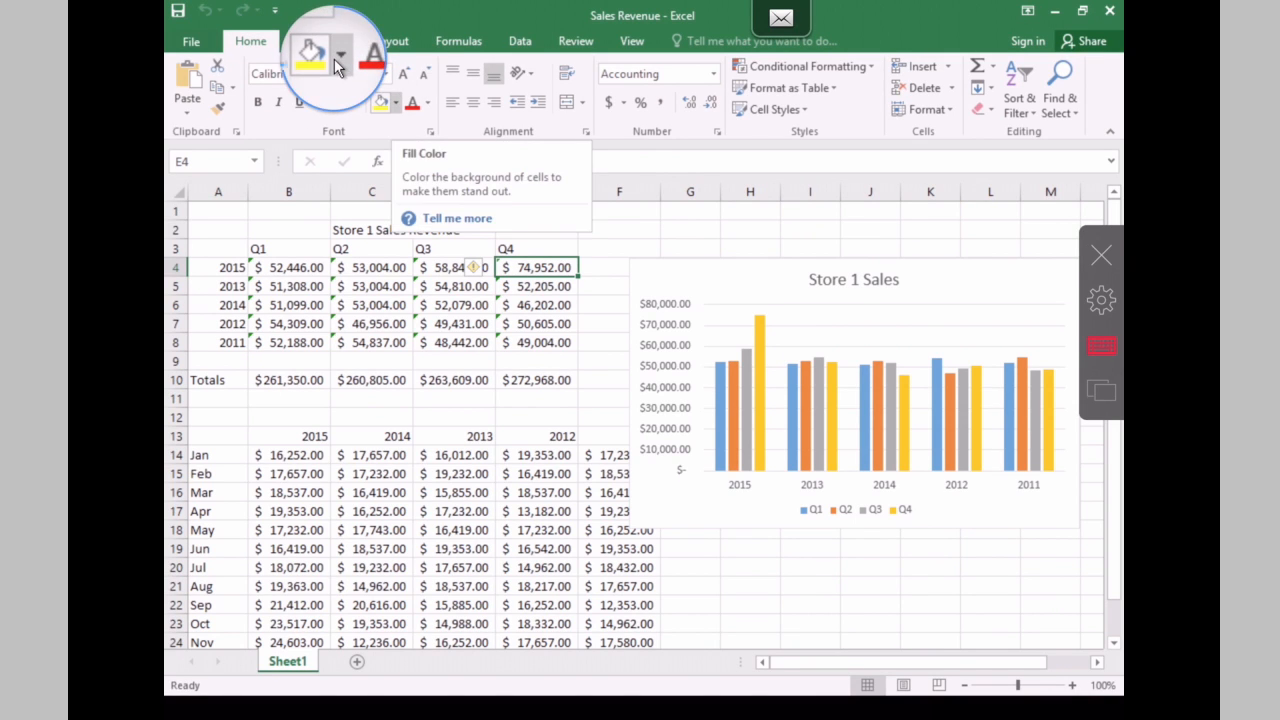
left_click(396, 102)
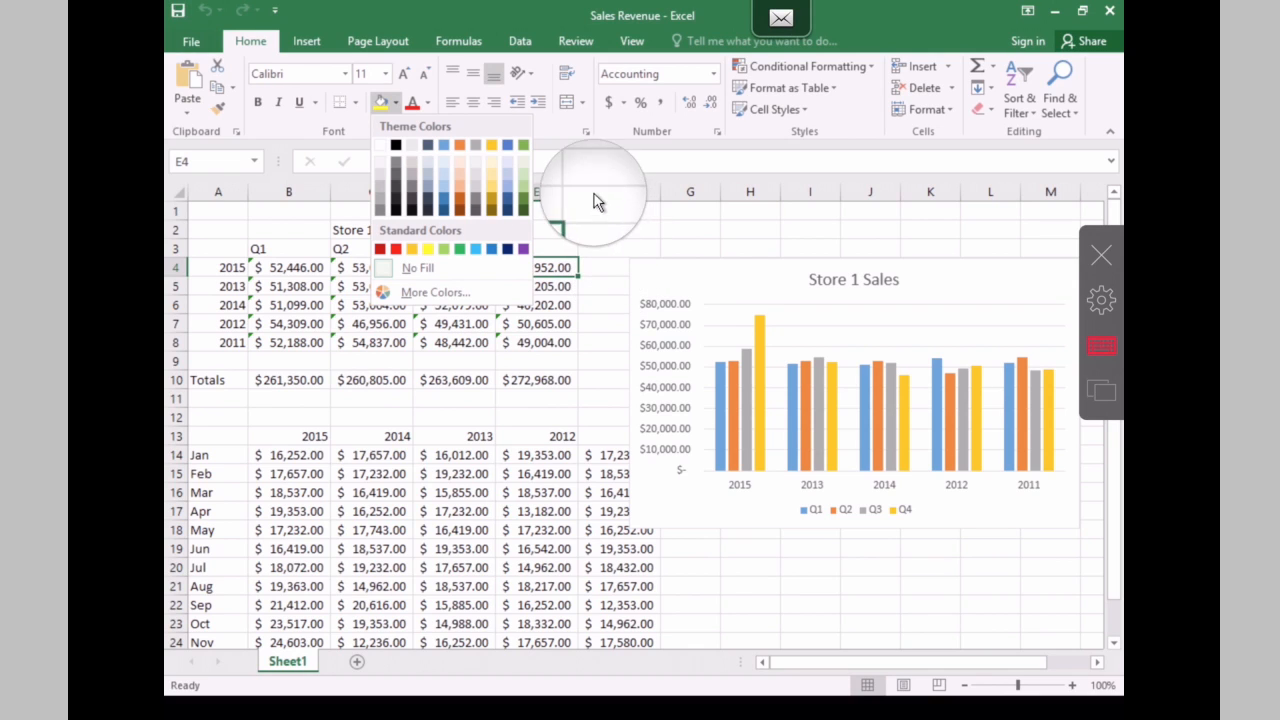
left_click(525, 139)
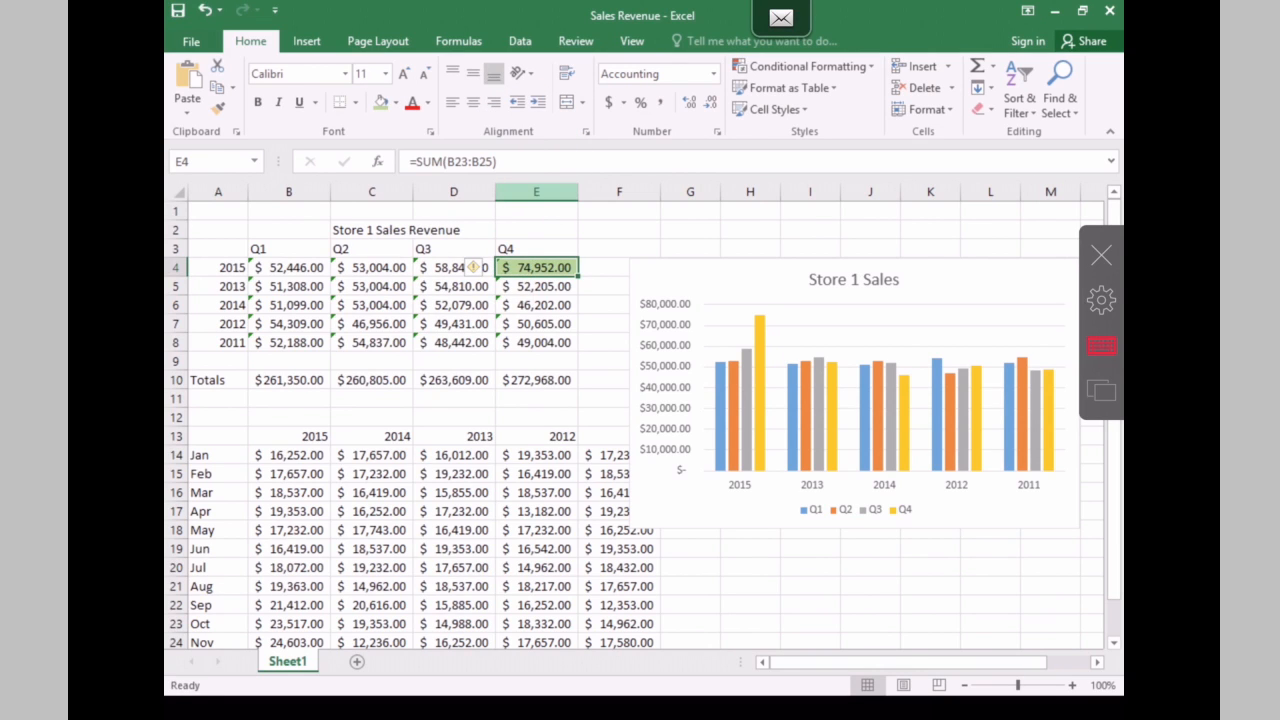
left_click(602, 342)
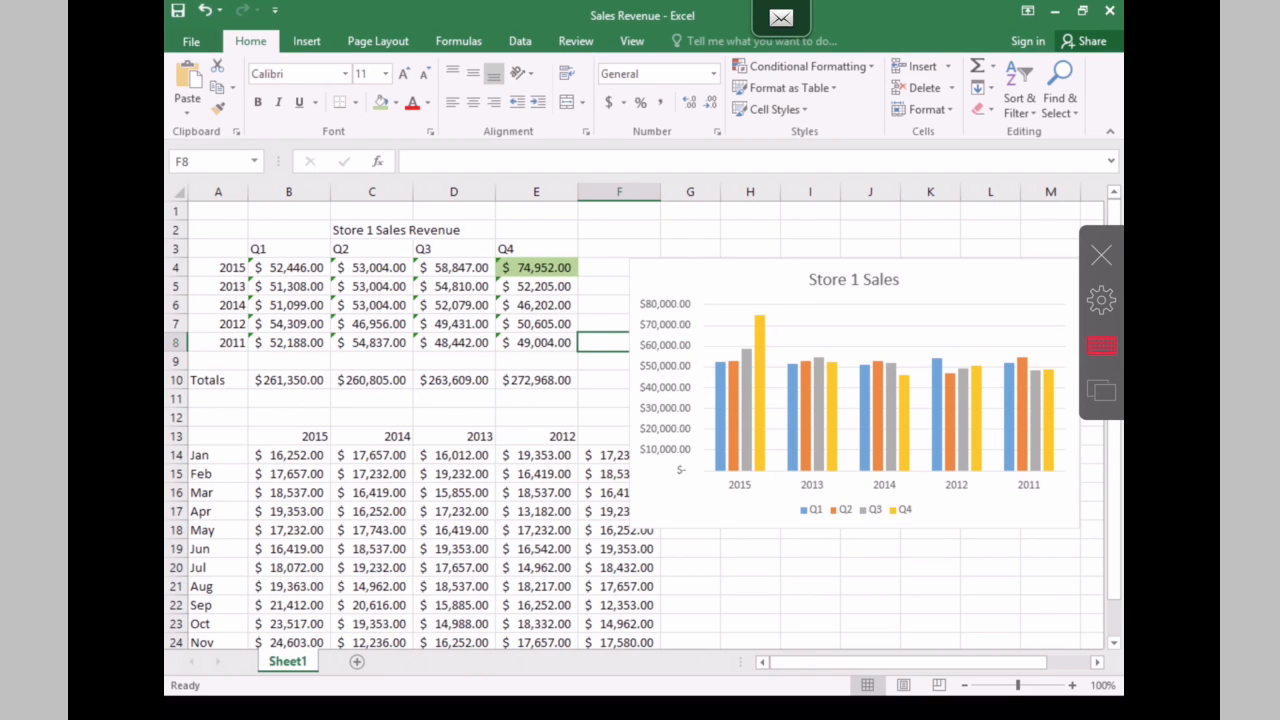
left_click(810, 586)
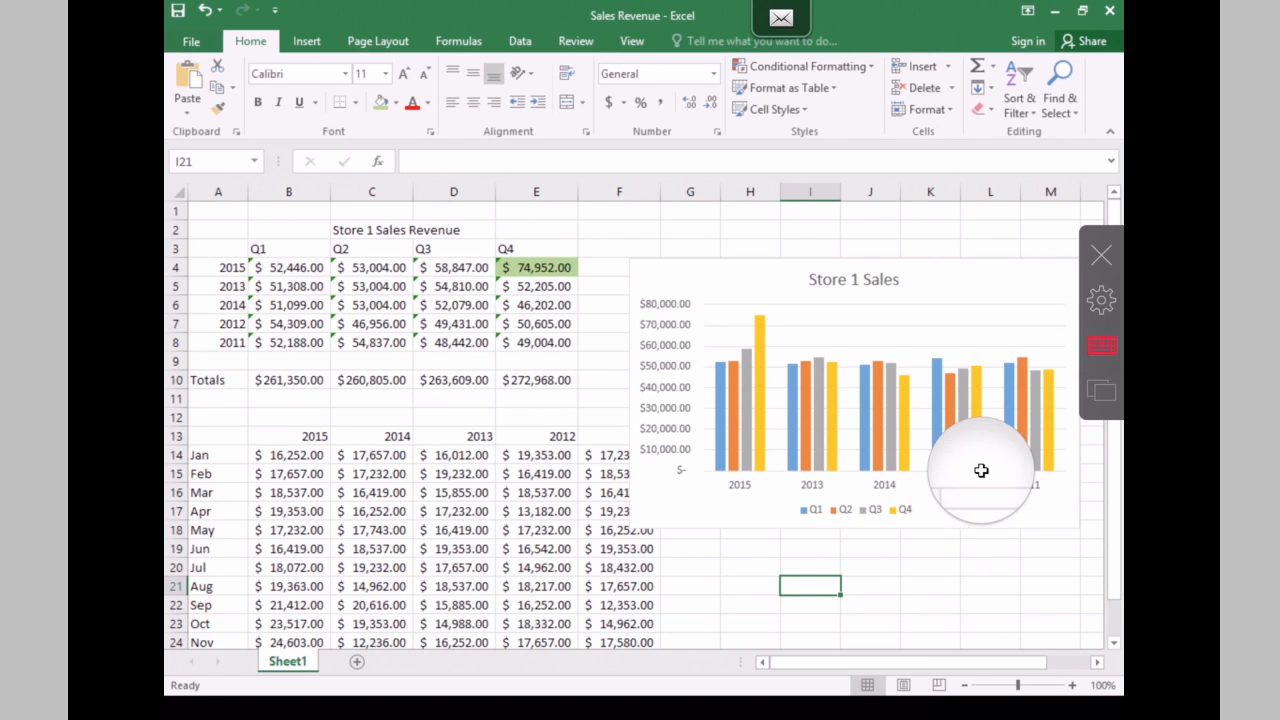
- Move the Store 1 Sales chart to the sheet's upper-left corner and enlarge it to about column J and row 23
left_click(678, 467)
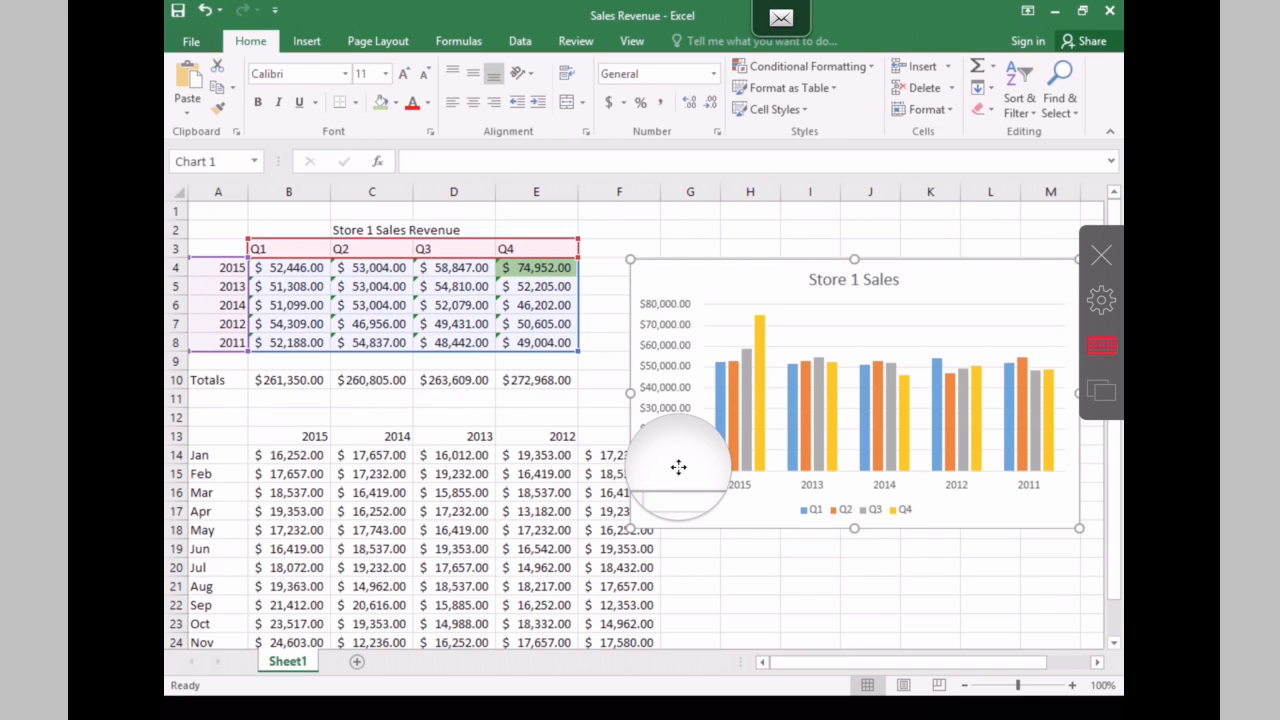
left_click_drag(663, 449, 204, 404)
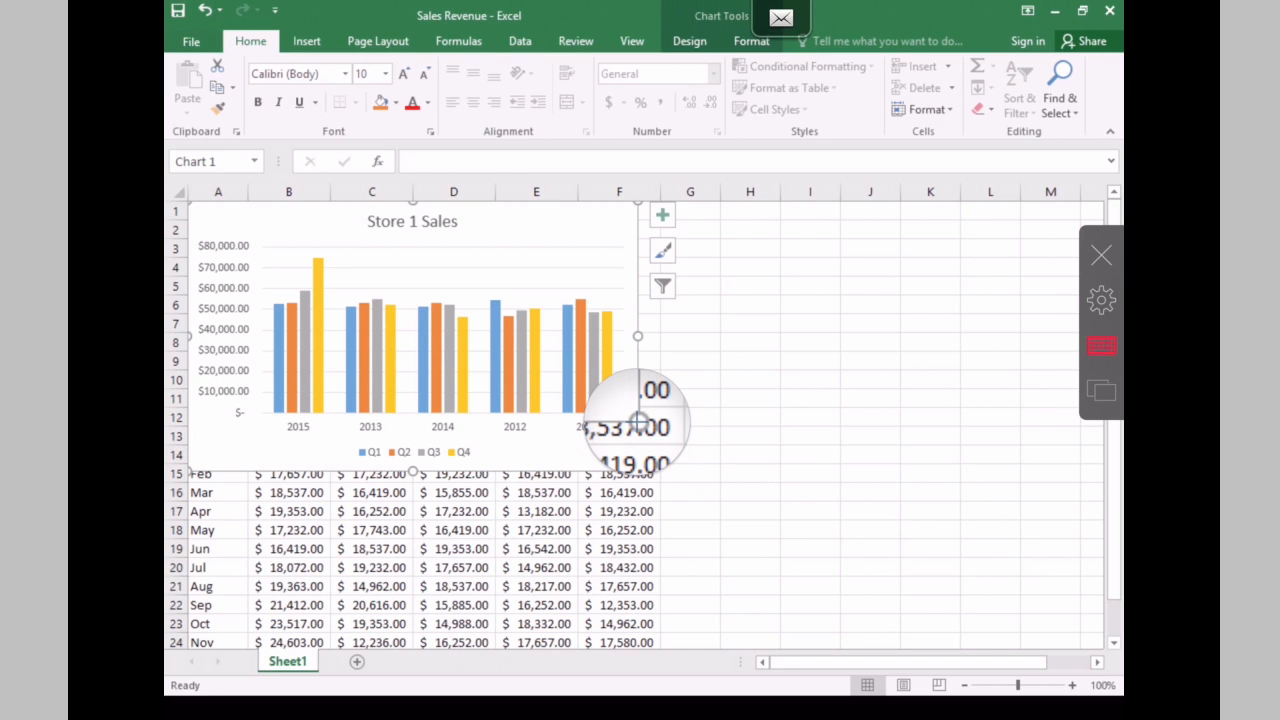
left_click_drag(638, 421, 874, 636)
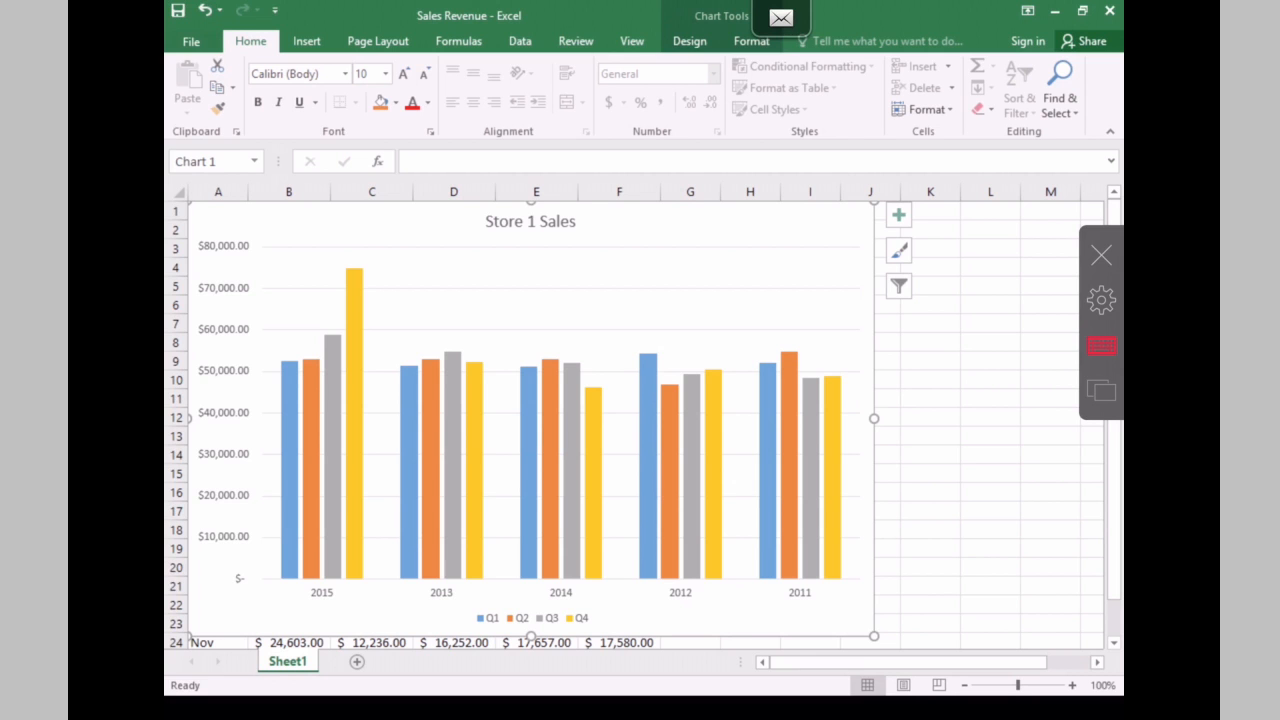
- Turn on the on-screen mouse pointer and use it to undo the chart's resize and move
left_click(1101, 299)
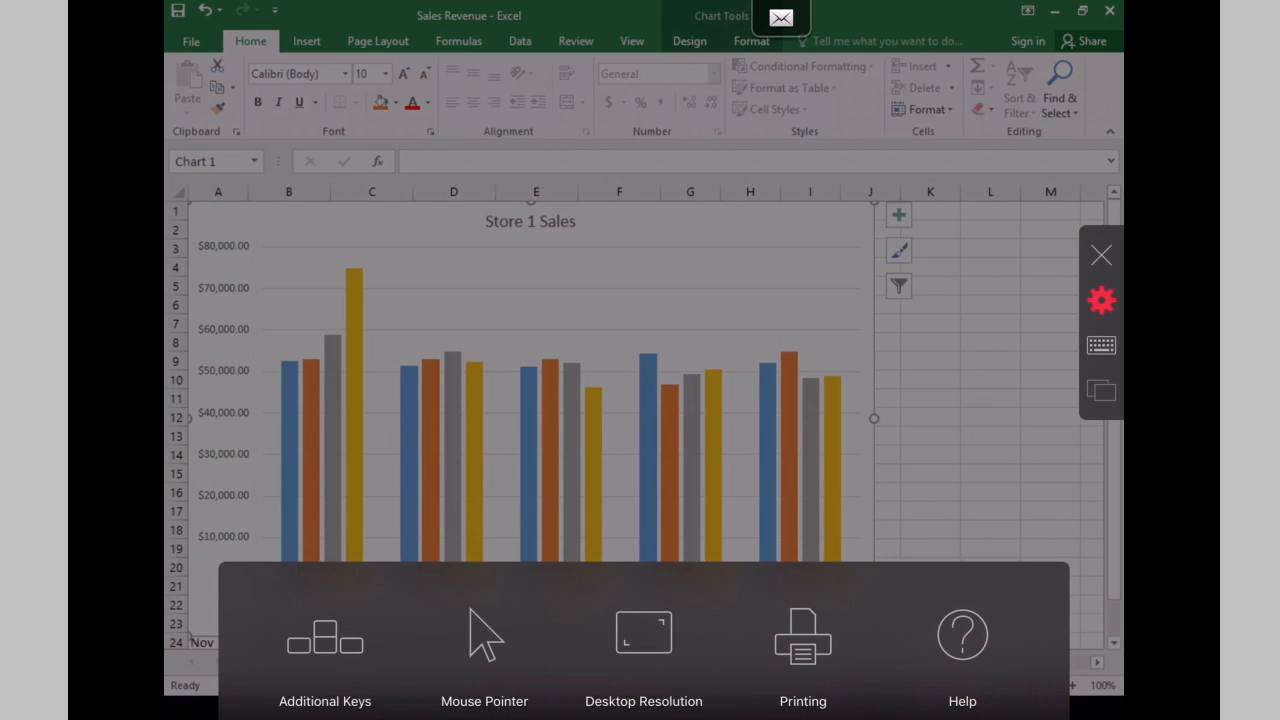
left_click(484, 640)
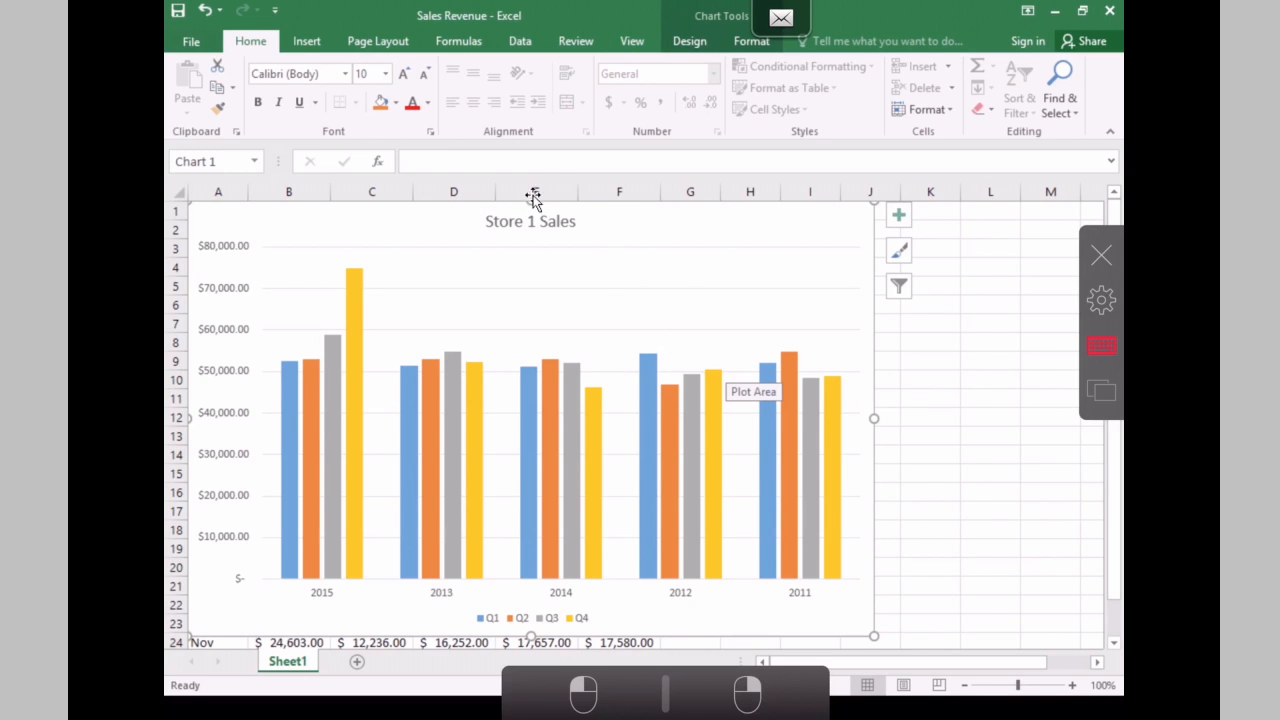
left_click(205, 10)
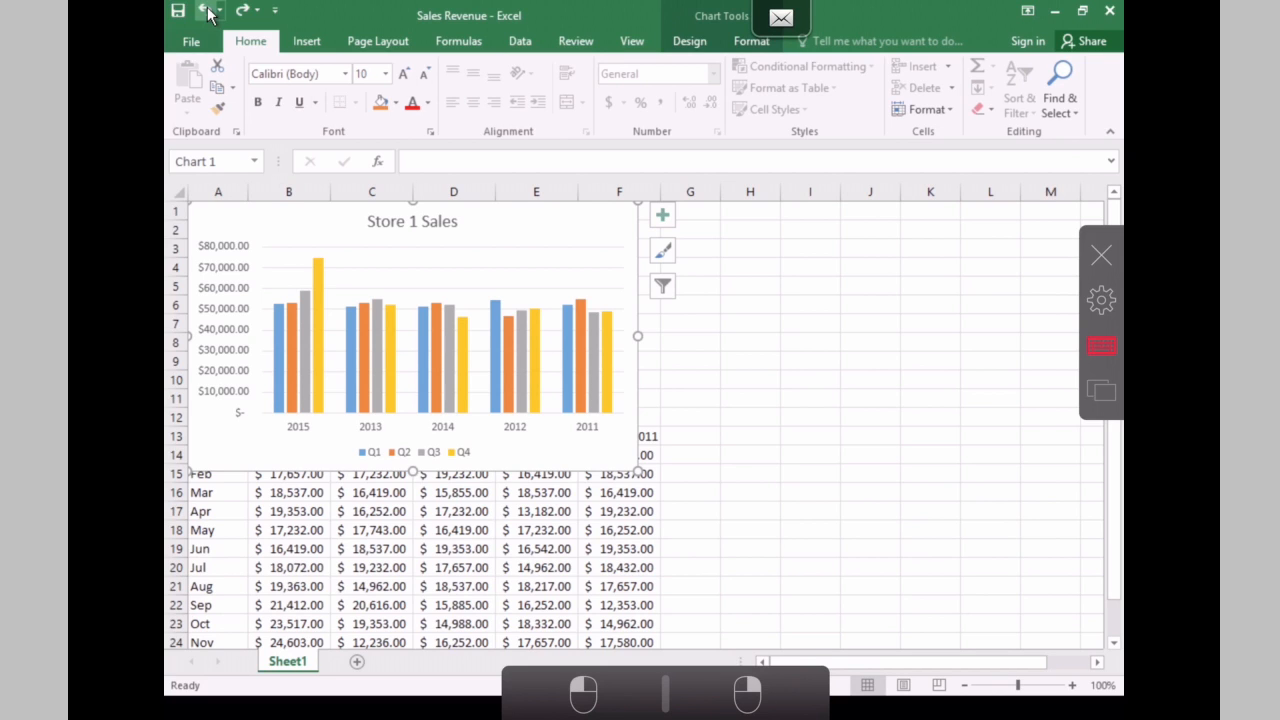
left_click(205, 10)
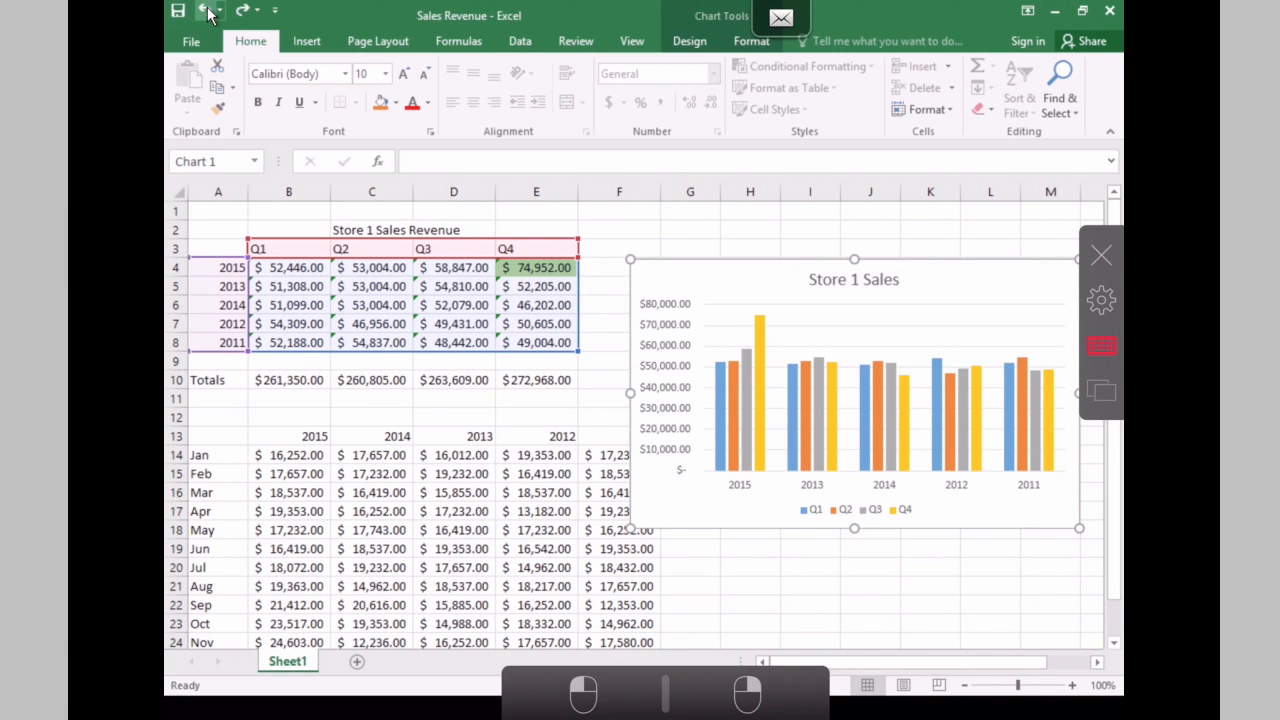
- Turn off the on-screen mouse pointer and deselect the chart by selecting cell H22
left_click(1101, 299)
left_click(1101, 345)
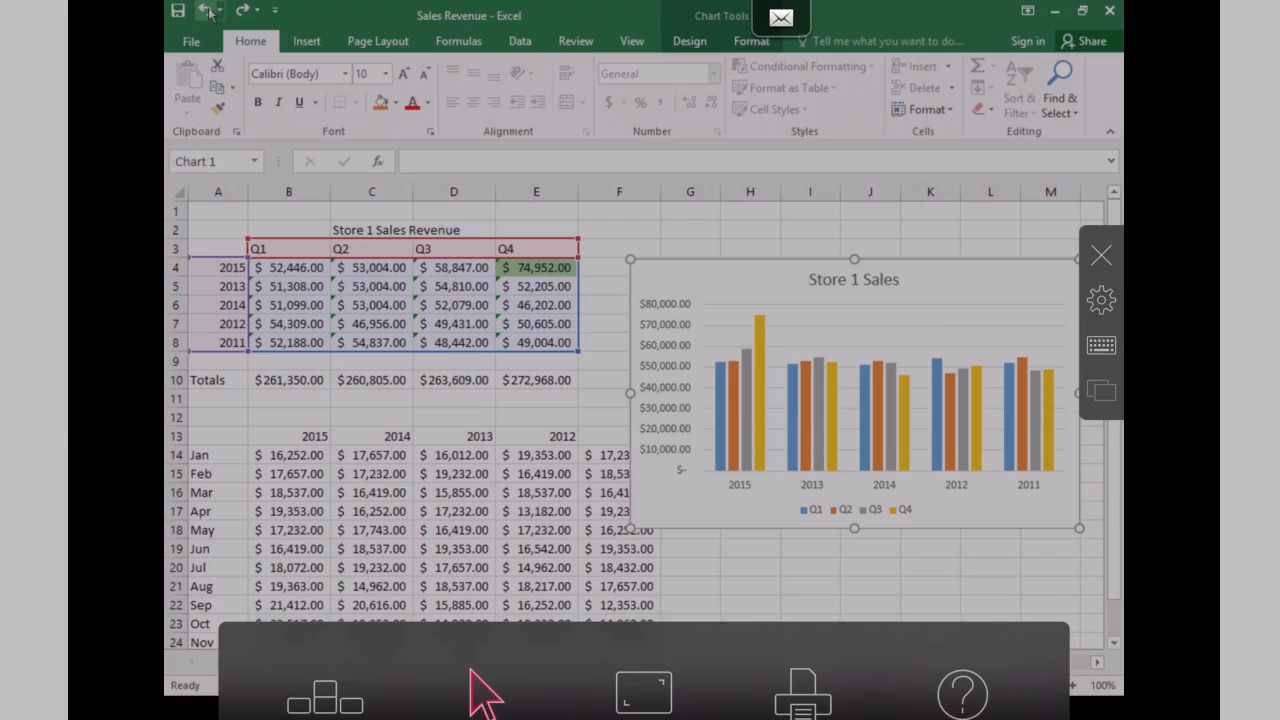
left_click(763, 603)
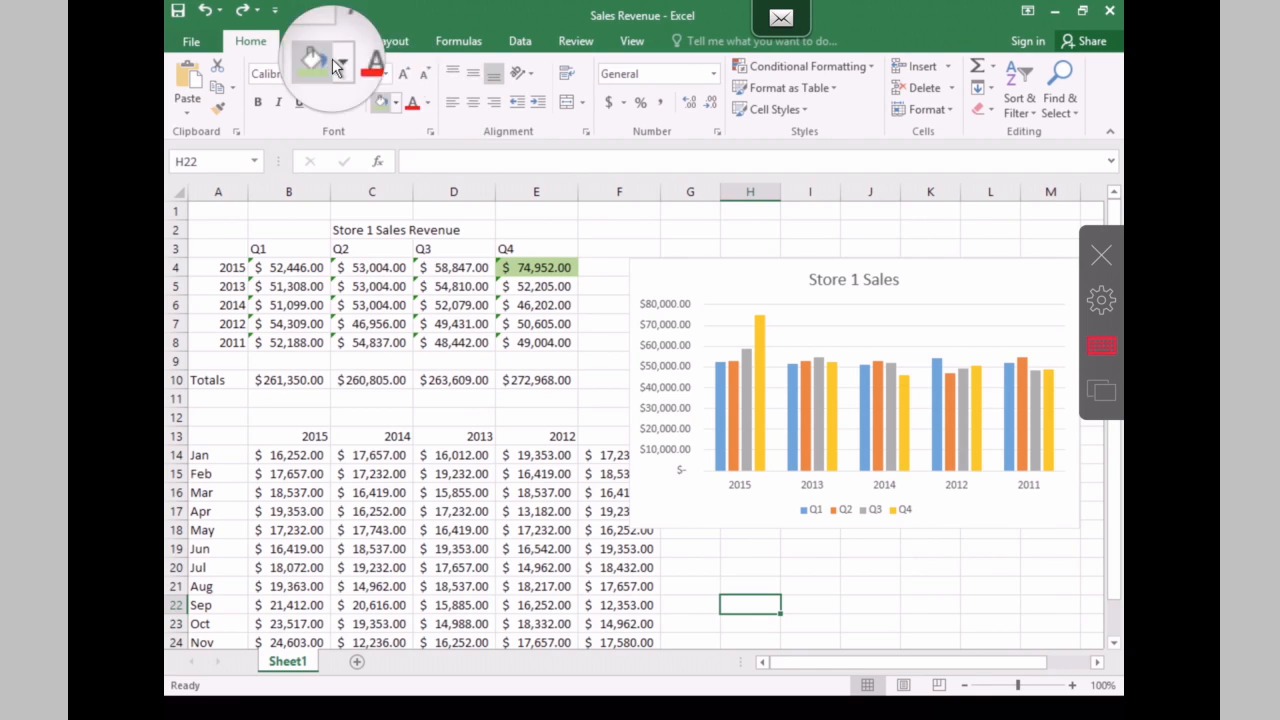
- Close the remote Excel session and return to the Office Apps folder on the iPad
left_click(618, 398)
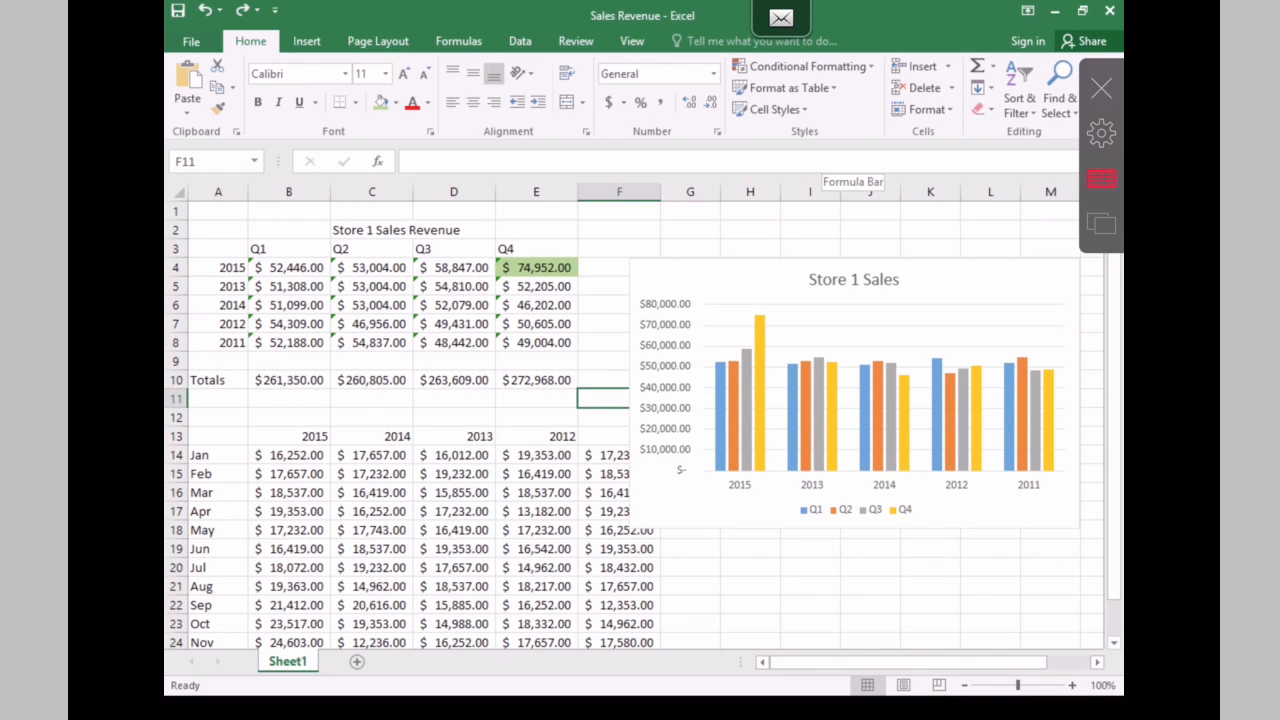
left_click(971, 224)
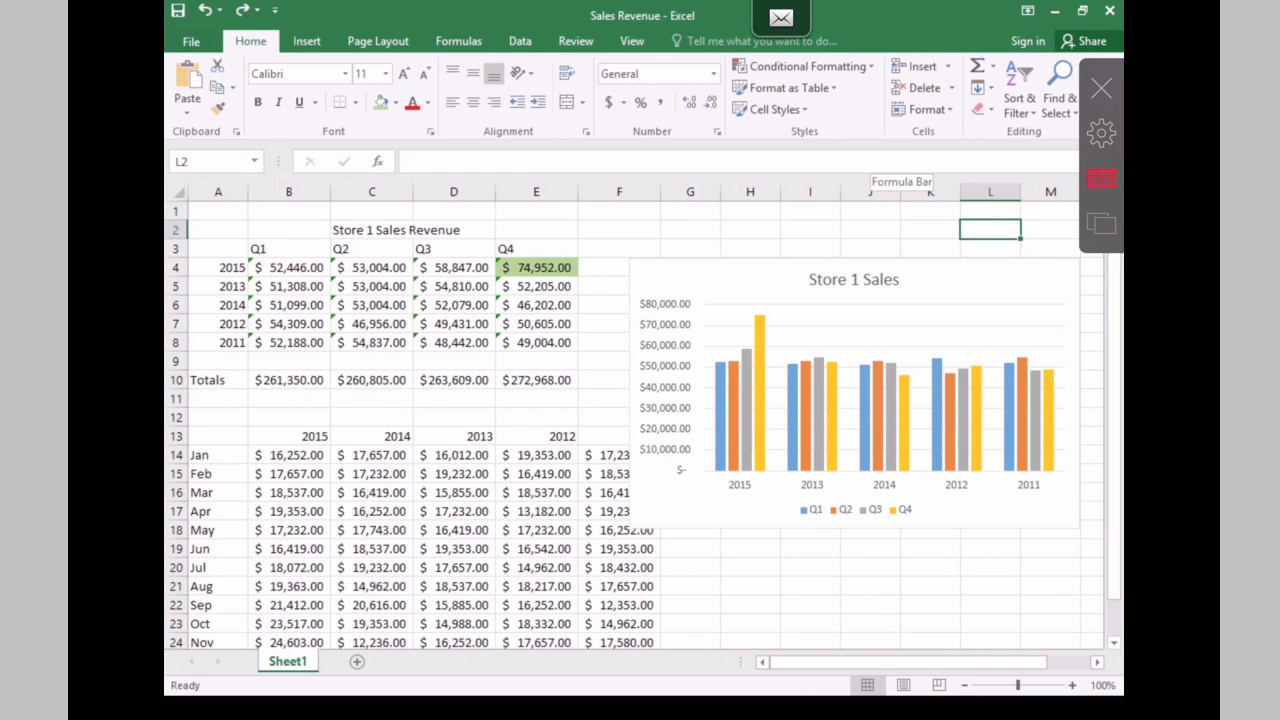
left_click(1101, 88)
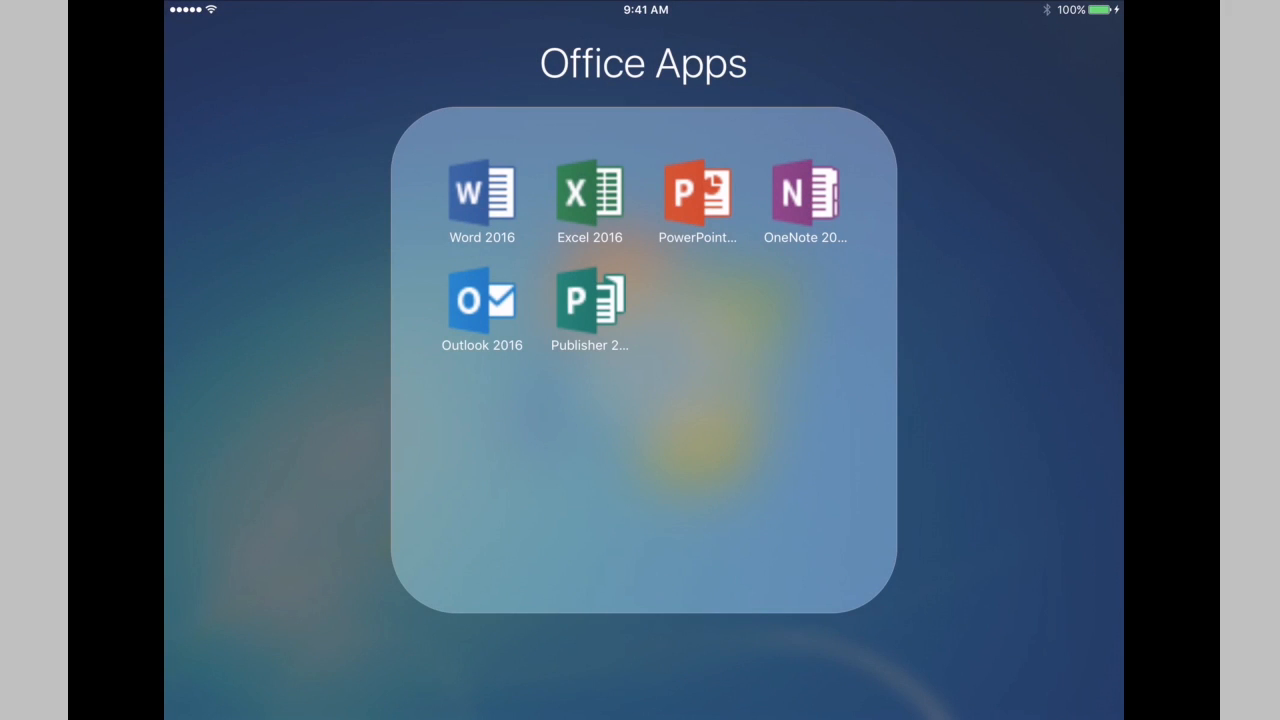